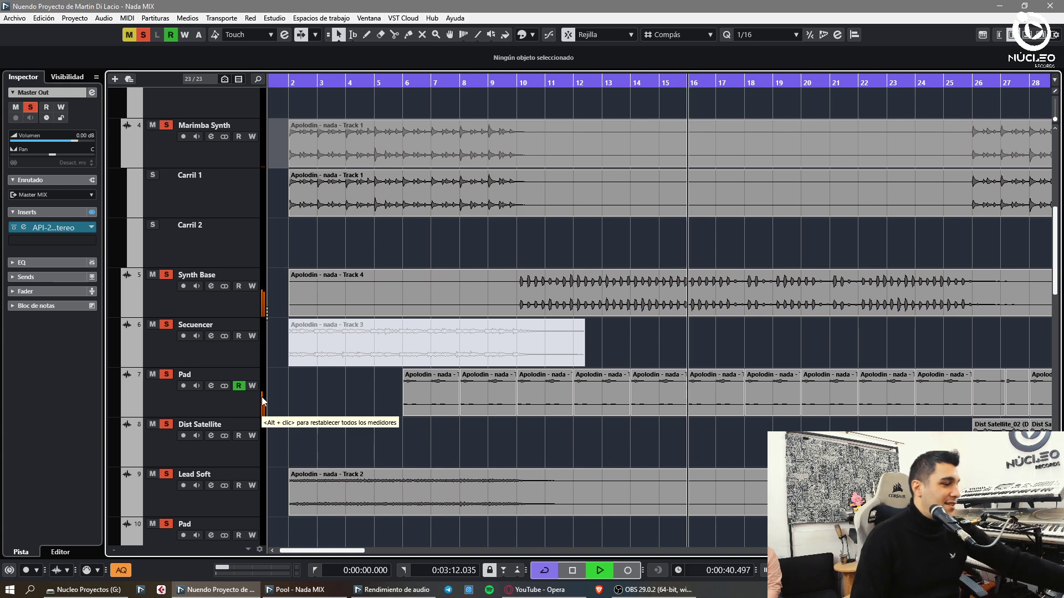
Step: Open the MixConsole and examine the levels of the instrument, group and master channels during playback
{"action": "key", "text": "F3"}
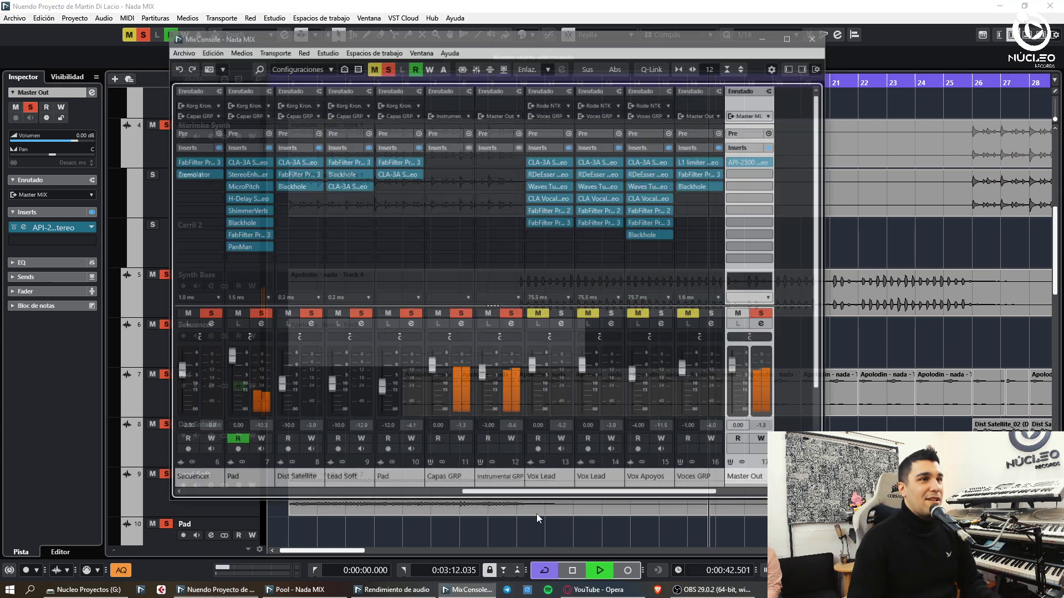
{"action": "left_click_drag", "start_coordinate": [509, 494], "coordinate": [377, 495]}
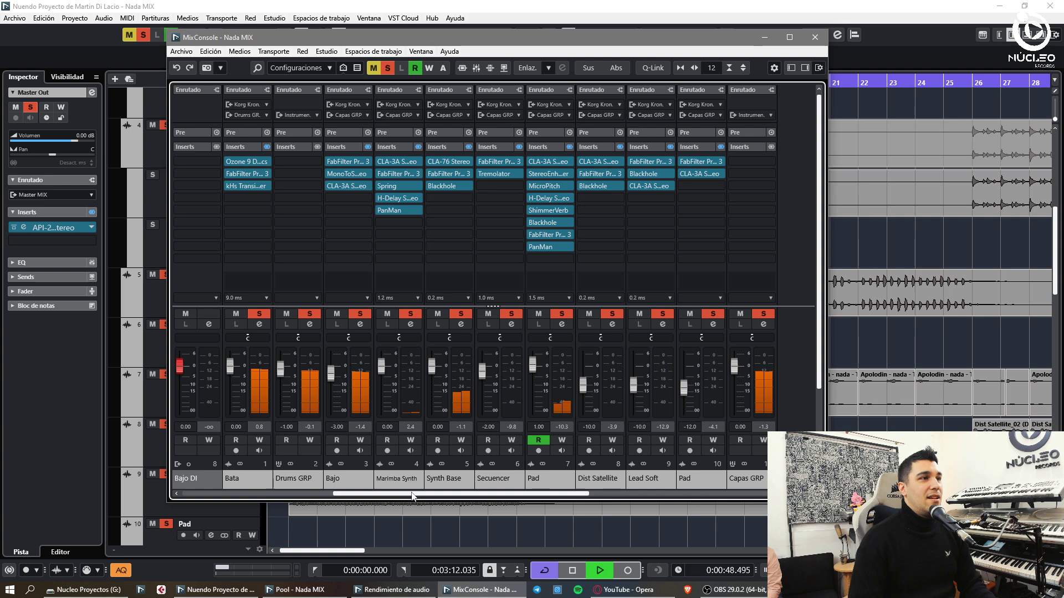
{"action": "left_click_drag", "start_coordinate": [413, 495], "coordinate": [560, 500]}
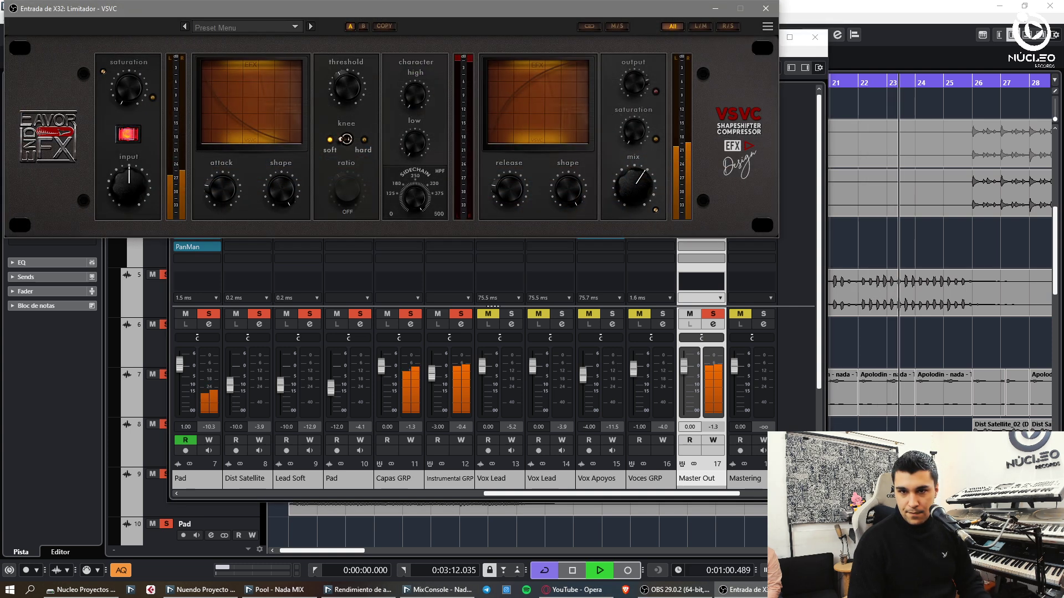
Step: Raise the output of the VSVC compressor on the X32 limiter input channel and close the plugin
{"action": "left_click_drag", "start_coordinate": [439, 15], "coordinate": [505, 68]}
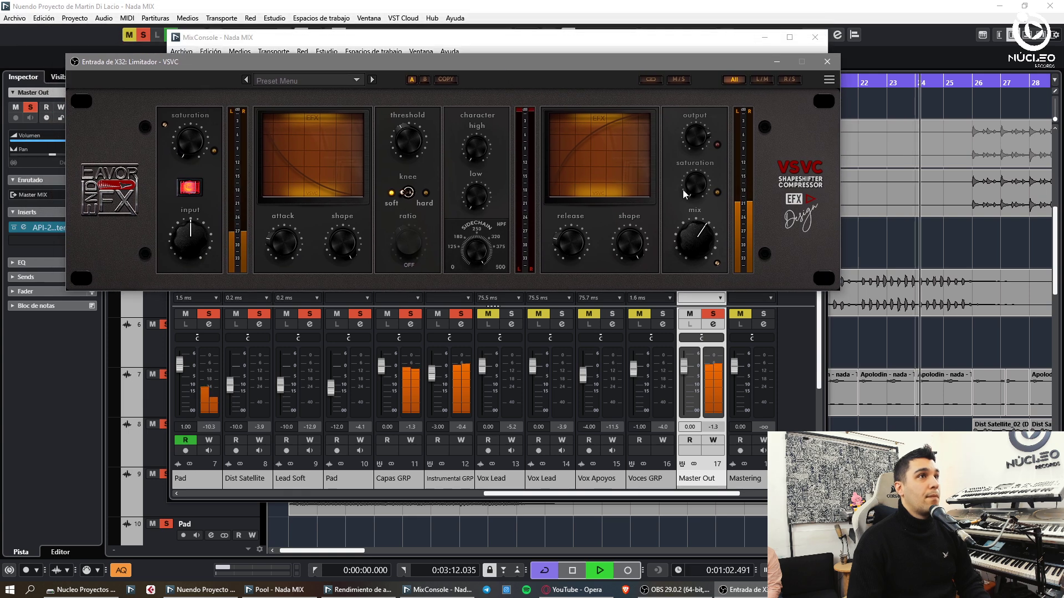
{"action": "mouse_move", "coordinate": [694, 133]}
{"action": "left_click_drag", "start_coordinate": [696, 135], "coordinate": [694, 114]}
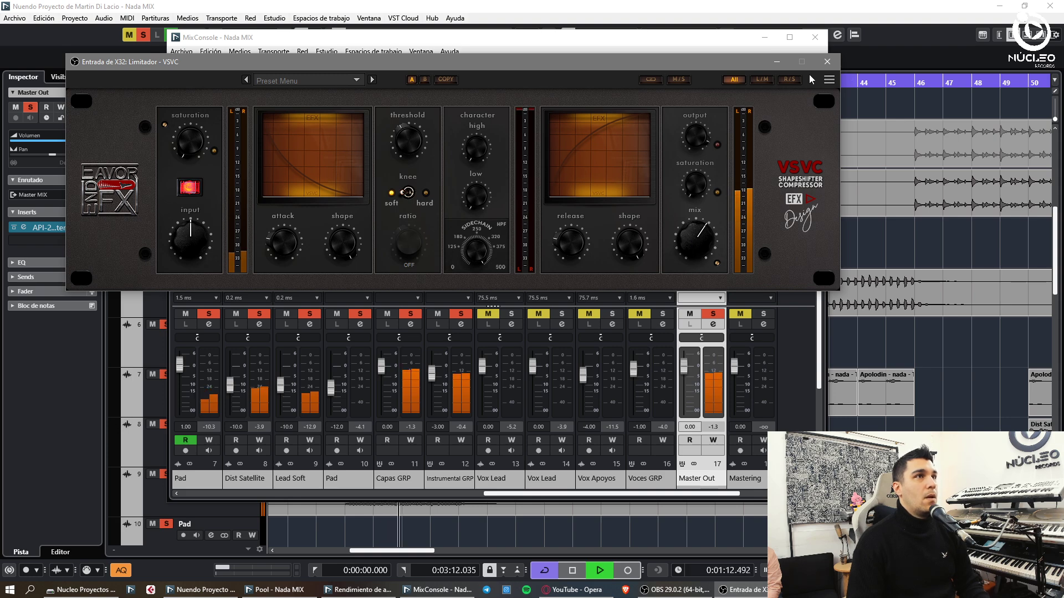
{"action": "left_click", "coordinate": [828, 62]}
Step: Close the MixConsole and deactivate solo on all tracks of the project
{"action": "key", "text": "F3"}
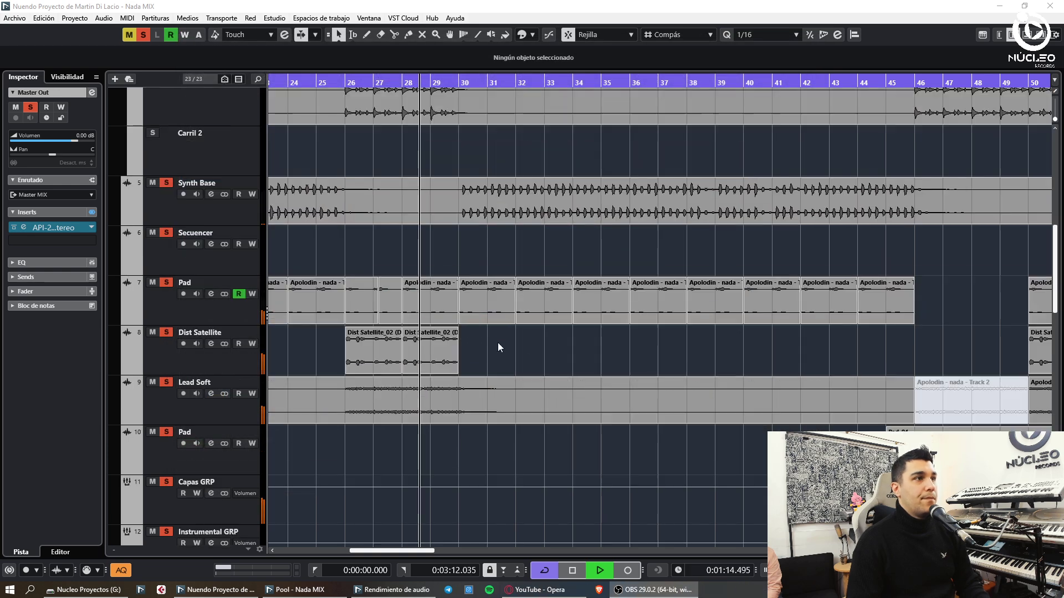
{"action": "scroll", "coordinate": [288, 325], "scroll_direction": "down", "scroll_amount": 7}
{"action": "scroll", "coordinate": [186, 288], "scroll_direction": "up", "scroll_amount": 4}
{"action": "left_click", "coordinate": [141, 35]}
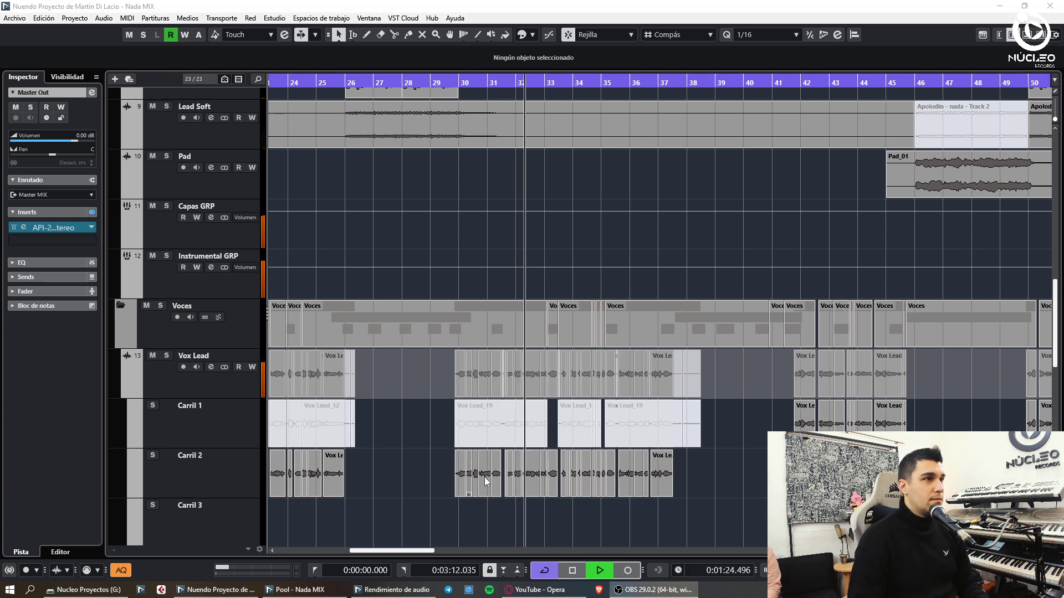
Step: Set the Master Out channel's volume to -6 dB in the MixConsole and route its output to Mastering Out
{"action": "scroll", "coordinate": [484, 477], "scroll_direction": "down", "scroll_amount": 5}
{"action": "key", "text": "F3"}
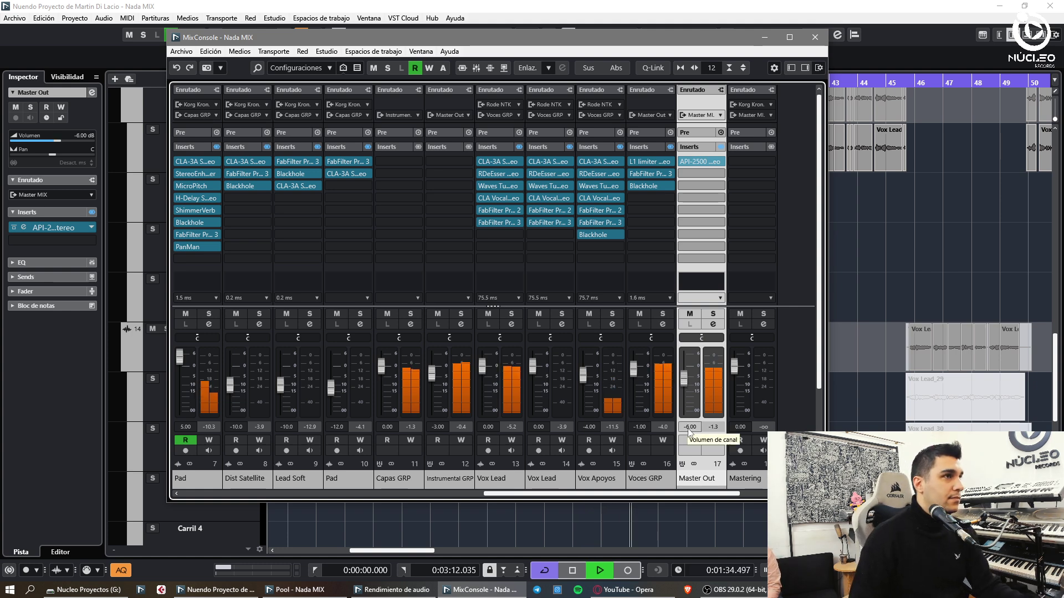
{"action": "left_click", "coordinate": [704, 115]}
{"action": "left_click", "coordinate": [734, 221]}
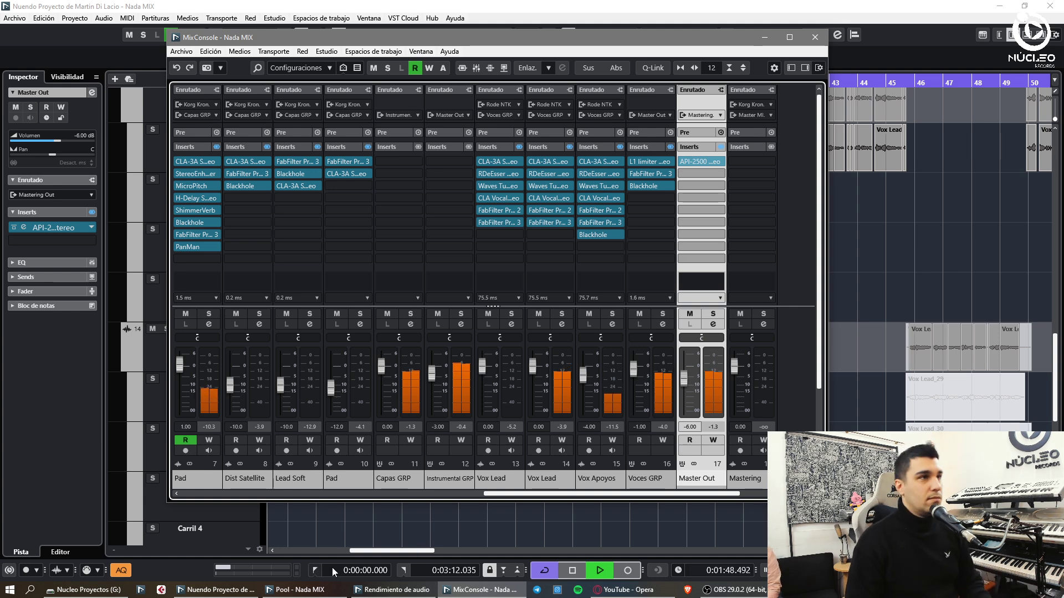
{"action": "left_click", "coordinate": [825, 36]}
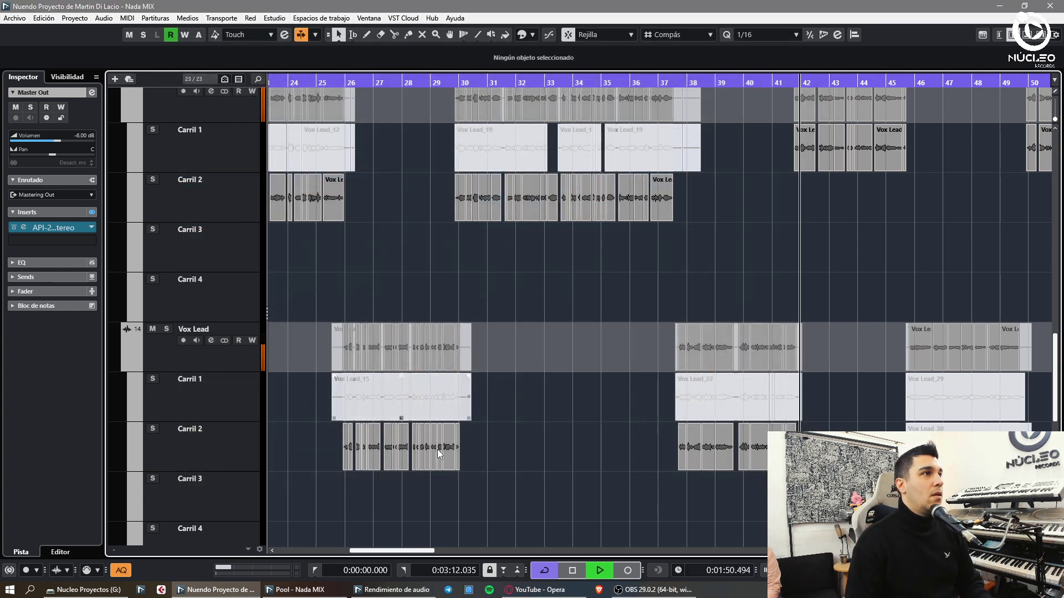
Step: Stop playback, return to the project start, and record-arm the Mastering audio track with Mastering as its input
{"action": "scroll", "coordinate": [388, 455], "scroll_direction": "down", "scroll_amount": 5}
{"action": "key", "text": "space"}
{"action": "key", "text": "Home"}
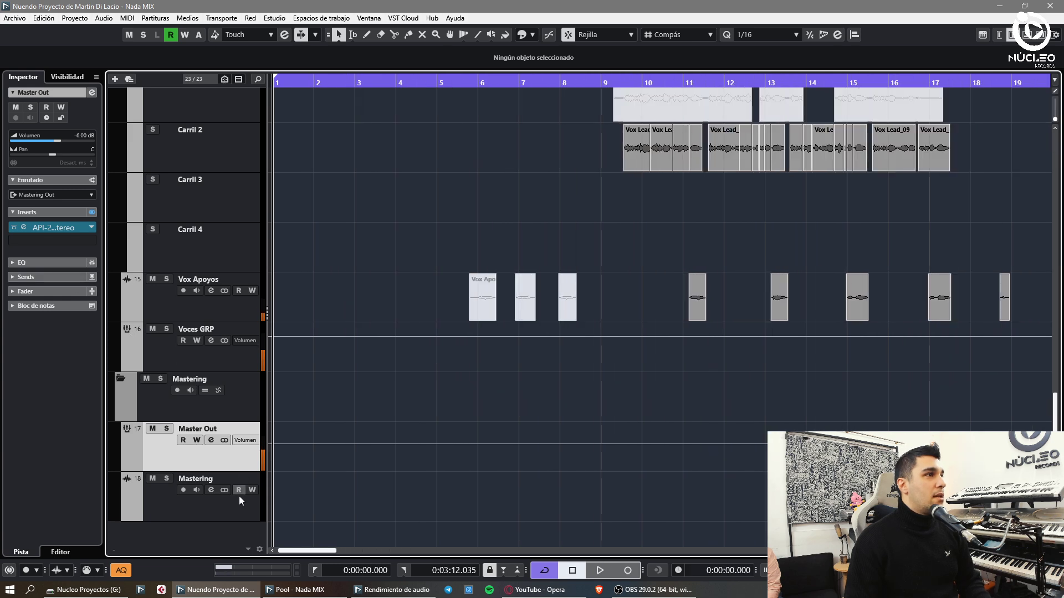
{"action": "left_click", "coordinate": [183, 491]}
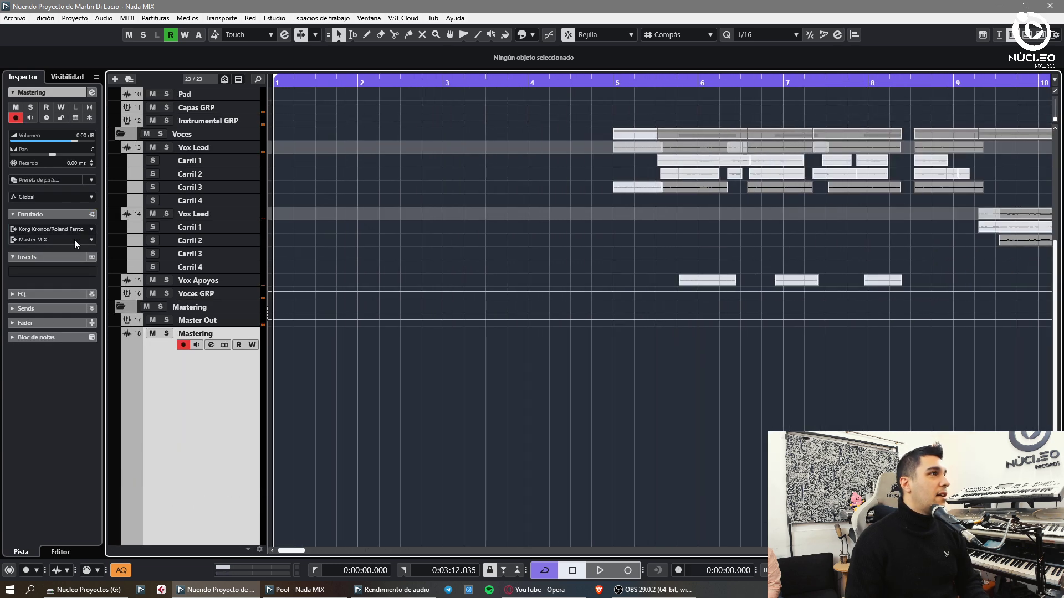
{"action": "left_click", "coordinate": [72, 230]}
{"action": "left_click", "coordinate": [68, 357]}
Step: Start recording the full mix onto the Mastering track from the project start
{"action": "left_click", "coordinate": [513, 424]}
{"action": "key", "text": "h"}
{"action": "key", "text": "h"}
{"action": "key", "text": "h"}
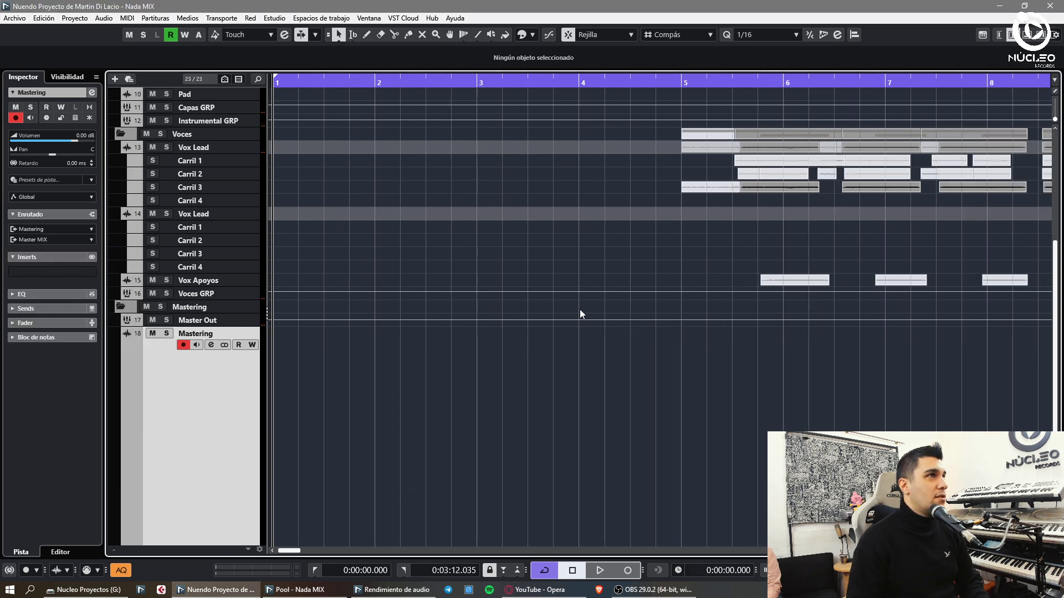
{"action": "key", "text": "KP_Multiply"}
{"action": "scroll", "coordinate": [674, 412], "scroll_direction": "down", "scroll_amount": 1}
{"action": "key", "text": "g"}
{"action": "scroll", "coordinate": [499, 412], "scroll_direction": "up", "scroll_amount": 5}
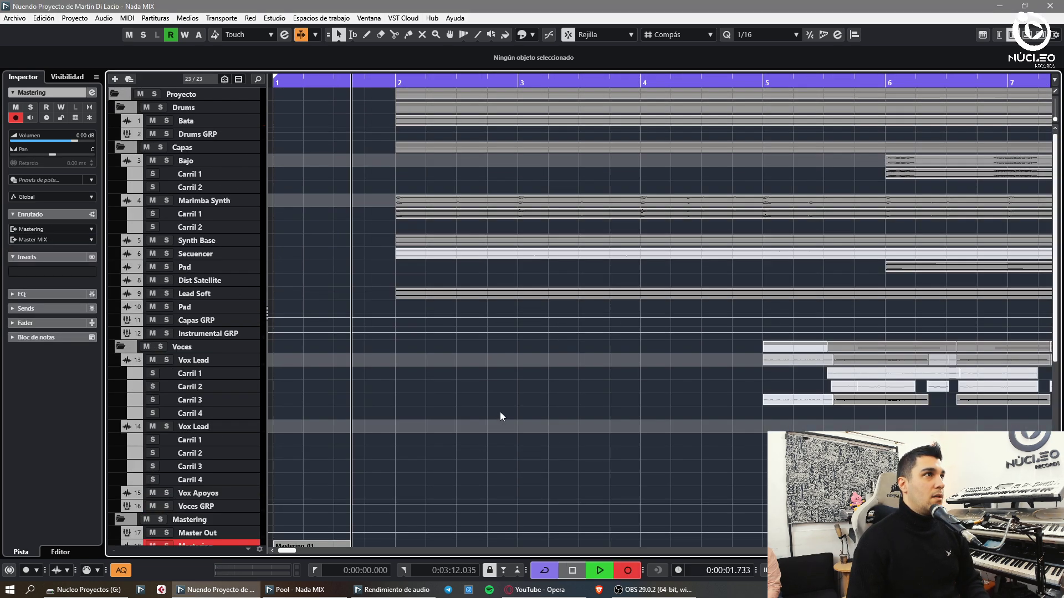
{"action": "scroll", "coordinate": [499, 418], "scroll_direction": "down", "scroll_amount": 5}
{"action": "key", "text": "h"}
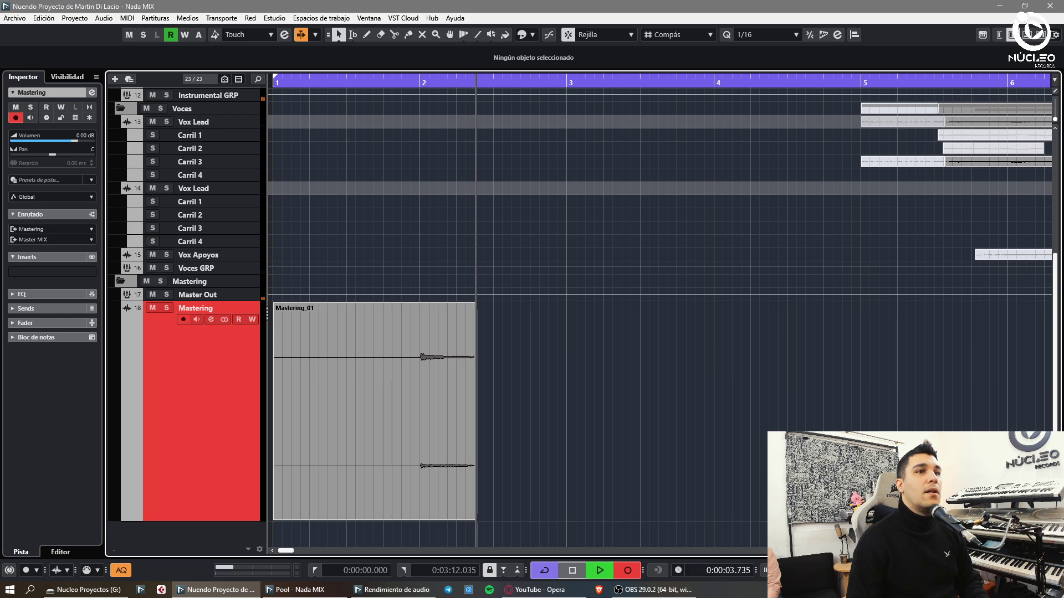
{"action": "key", "text": "shift+h"}
{"action": "key", "text": "shift+g"}
{"action": "key", "text": "g"}
{"action": "key", "text": "g"}
{"action": "key", "text": "g"}
{"action": "key", "text": "g"}
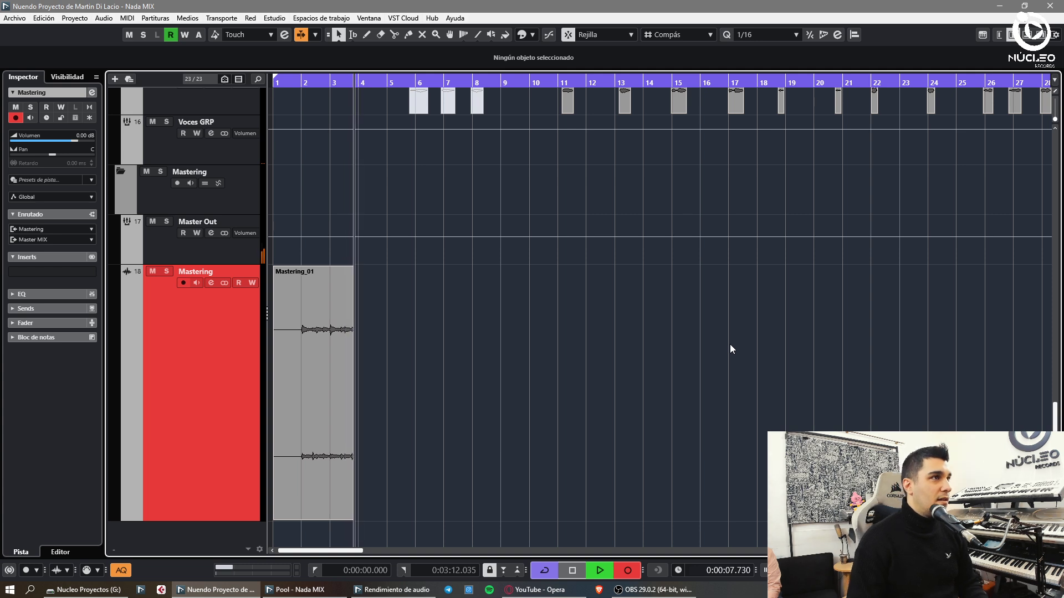
Step: Check the API-2500 insert on Master Out and examine the Mastering waveform being recorded
{"action": "left_click", "coordinate": [192, 257]}
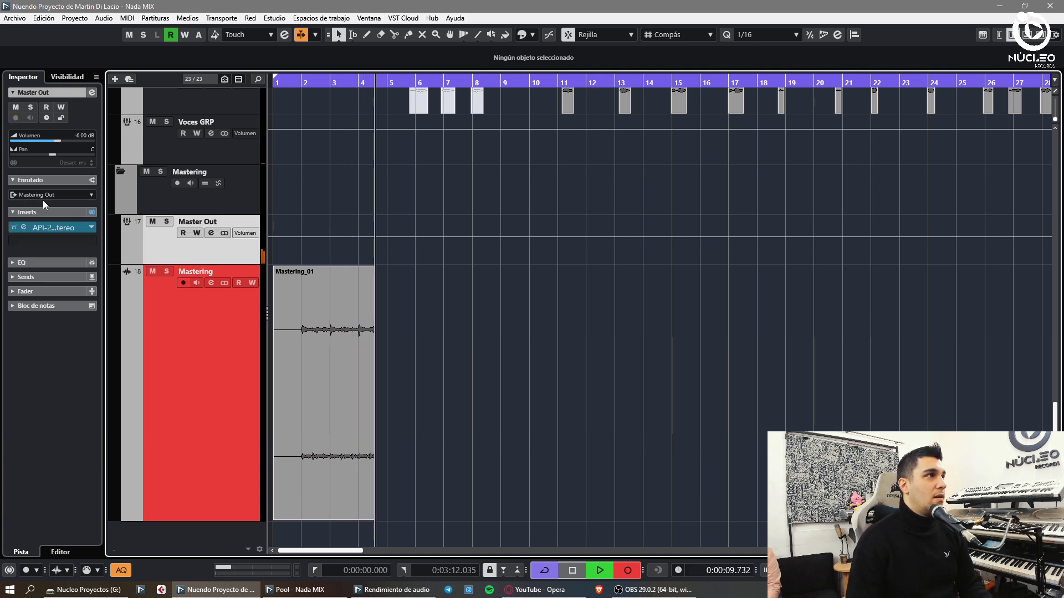
{"action": "left_click", "coordinate": [28, 227]}
{"action": "left_click", "coordinate": [718, 149]}
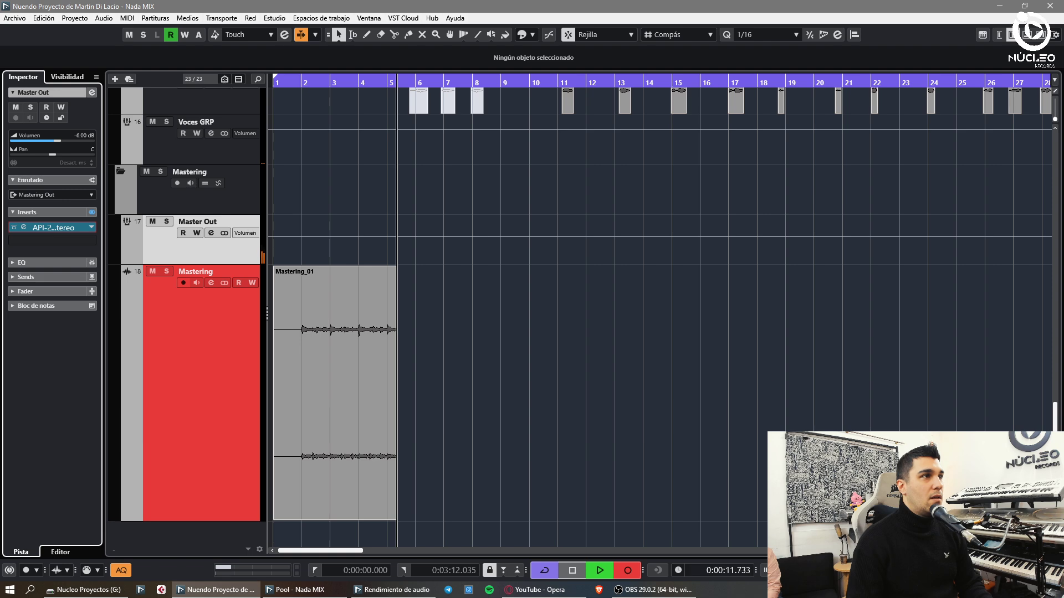
{"action": "key", "text": "h"}
{"action": "key", "text": "h"}
{"action": "key", "text": "g"}
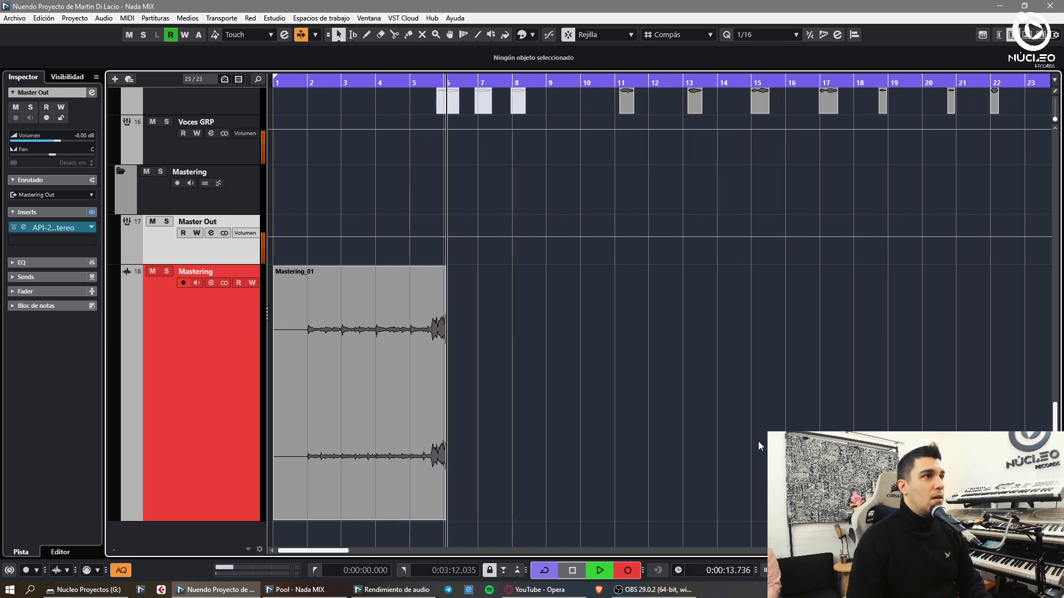
{"action": "key", "text": "h"}
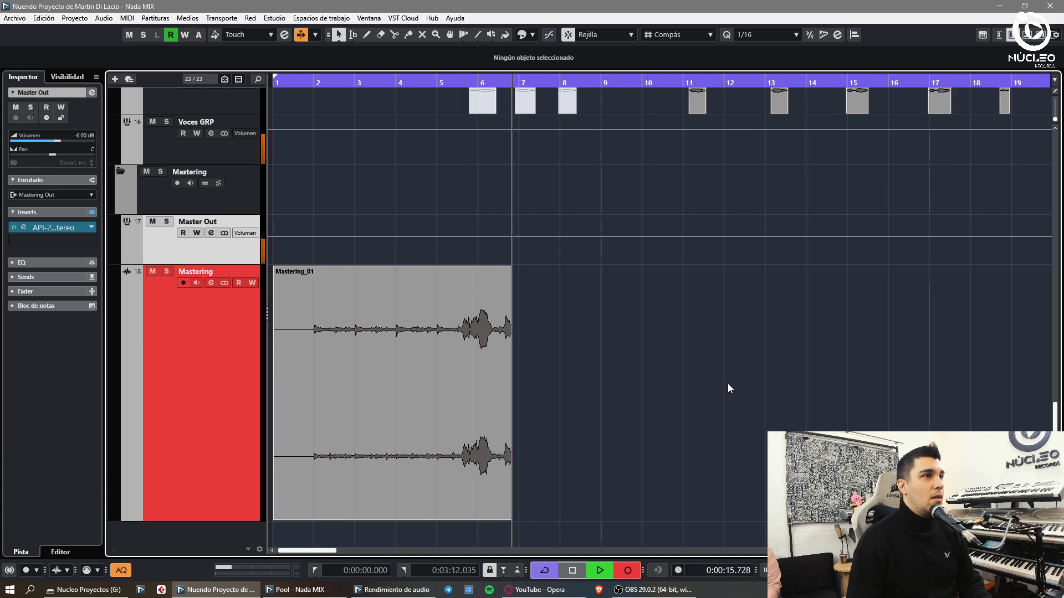
{"action": "key", "text": "g"}
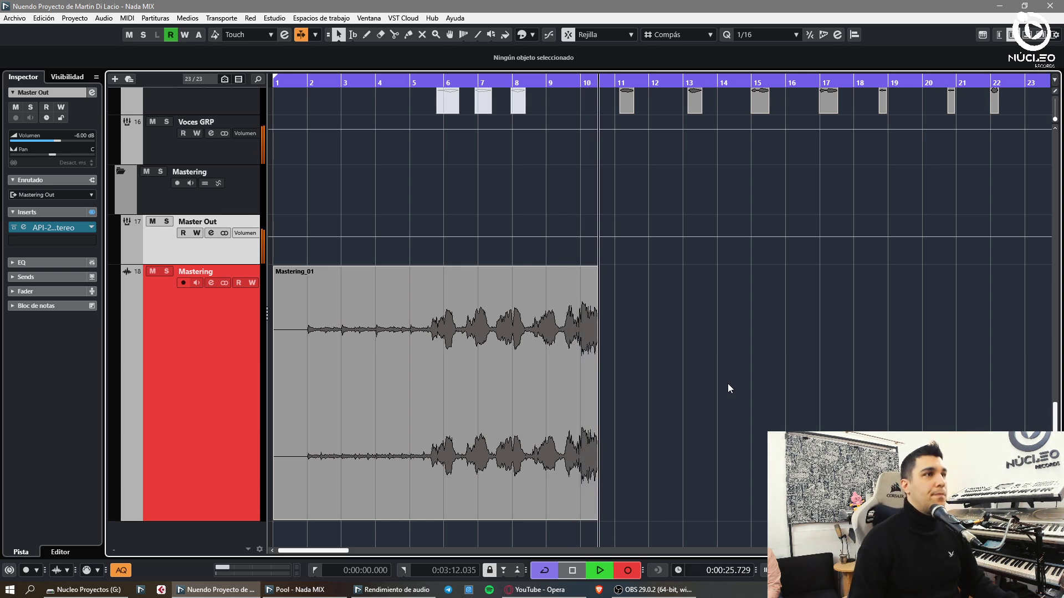
Step: Enlarge the API-2500 interface on Master Out to examine its gain reduction meters, and close the plugin
{"action": "left_click", "coordinate": [23, 227]}
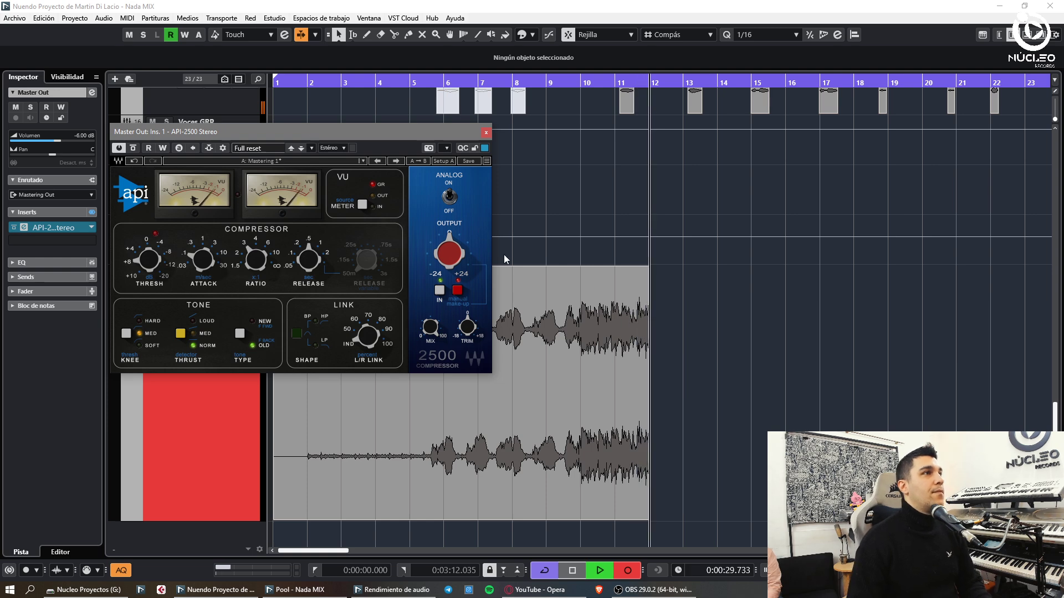
{"action": "left_click", "coordinate": [487, 161]}
{"action": "left_click", "coordinate": [520, 224]}
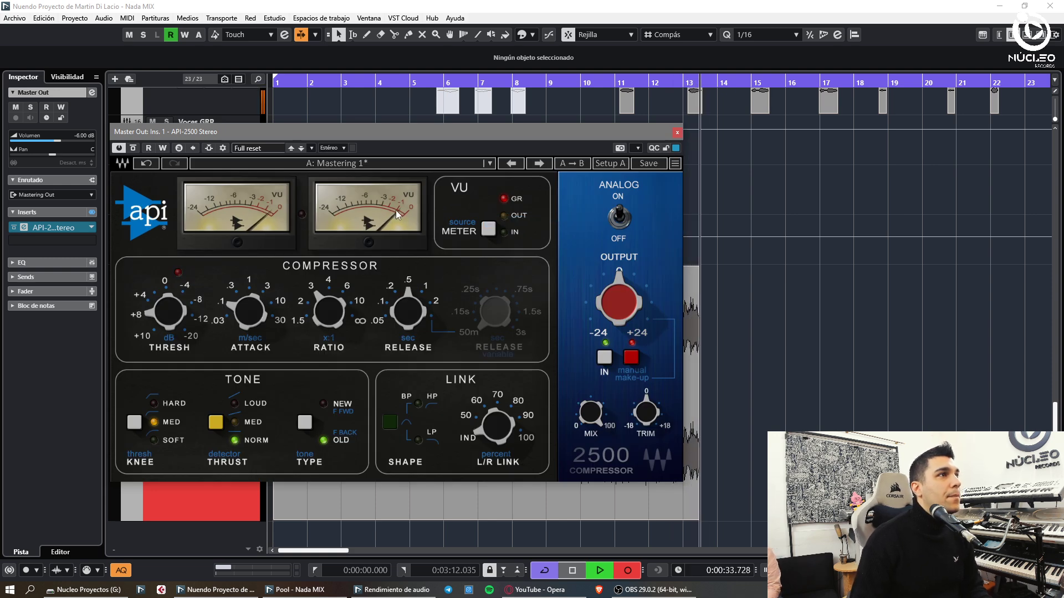
{"action": "left_click", "coordinate": [677, 133]}
Step: Hide the lanes of both Vox Lead tracks in the Voces folder
{"action": "scroll", "coordinate": [524, 348], "scroll_direction": "up", "scroll_amount": 4}
{"action": "scroll", "coordinate": [288, 322], "scroll_direction": "up", "scroll_amount": 1}
{"action": "double_click", "coordinate": [204, 319]}
{"action": "scroll", "coordinate": [371, 315], "scroll_direction": "up", "scroll_amount": 3}
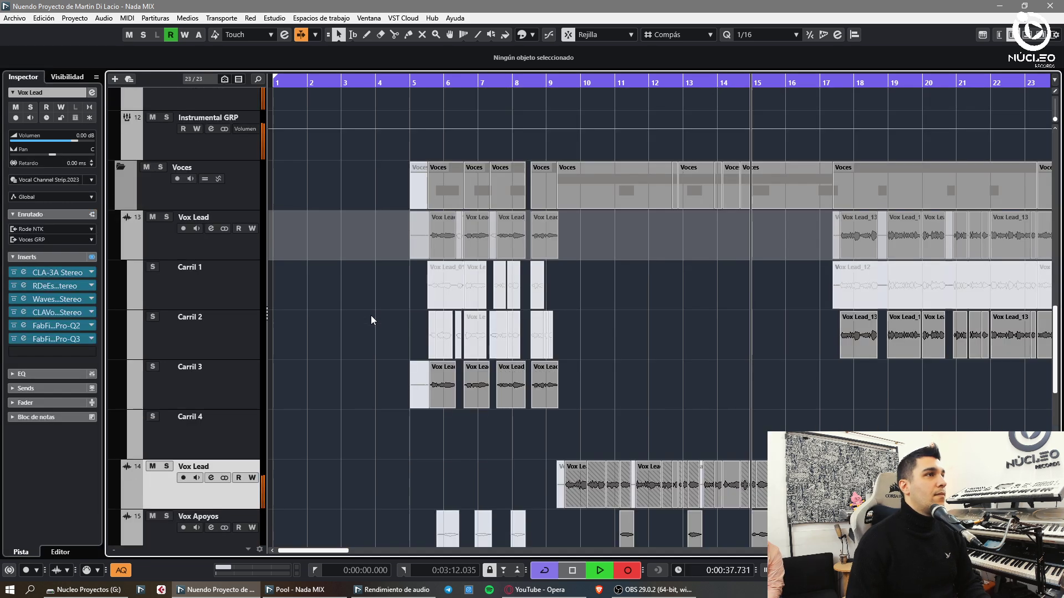
{"action": "double_click", "coordinate": [165, 340]}
{"action": "scroll", "coordinate": [361, 331], "scroll_direction": "down", "scroll_amount": 3}
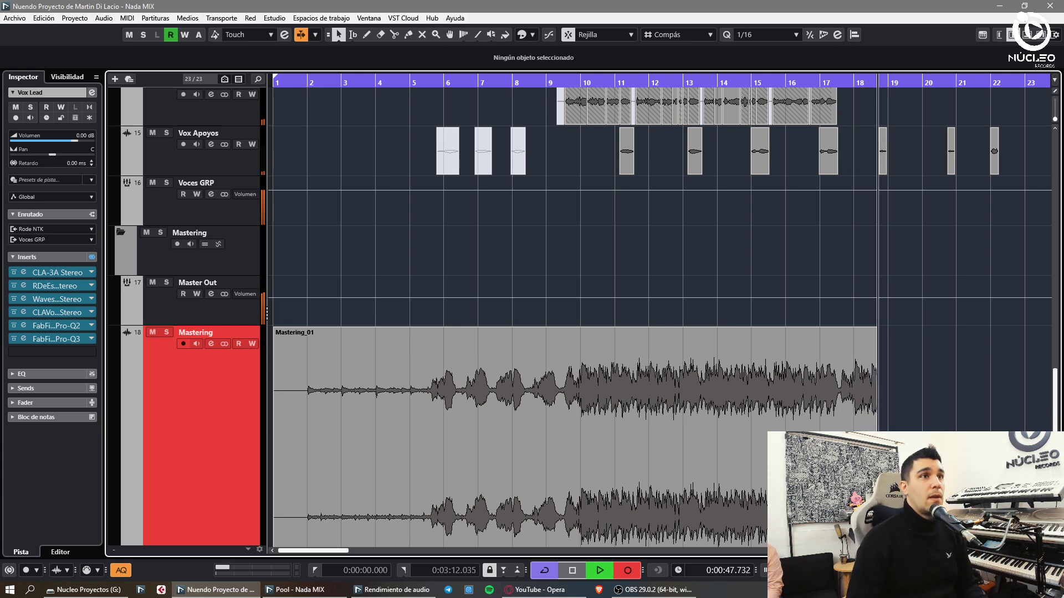
Step: Examine the Mastering waveform as it records, comparing its dynamics with the vocal parts above it
{"action": "scroll", "coordinate": [762, 457], "scroll_direction": "down", "scroll_amount": 3}
{"action": "scroll", "coordinate": [762, 457], "scroll_direction": "down", "scroll_amount": 1}
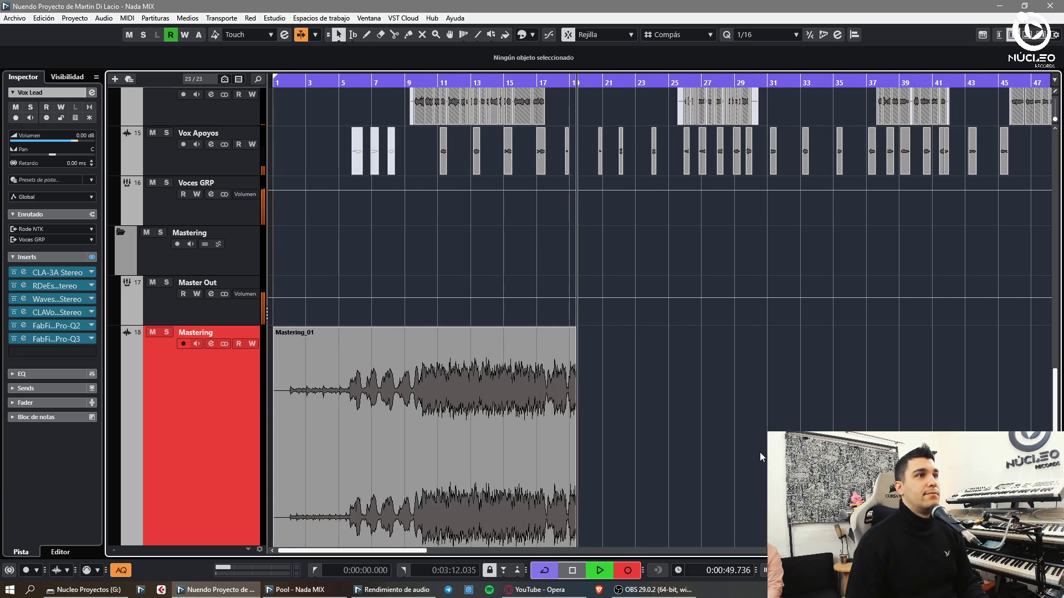
{"action": "scroll", "coordinate": [760, 452], "scroll_direction": "down", "scroll_amount": 1}
{"action": "scroll", "coordinate": [760, 453], "scroll_direction": "down", "scroll_amount": 2}
{"action": "scroll", "coordinate": [760, 452], "scroll_direction": "up", "scroll_amount": 1}
{"action": "scroll", "coordinate": [760, 453], "scroll_direction": "up", "scroll_amount": 3}
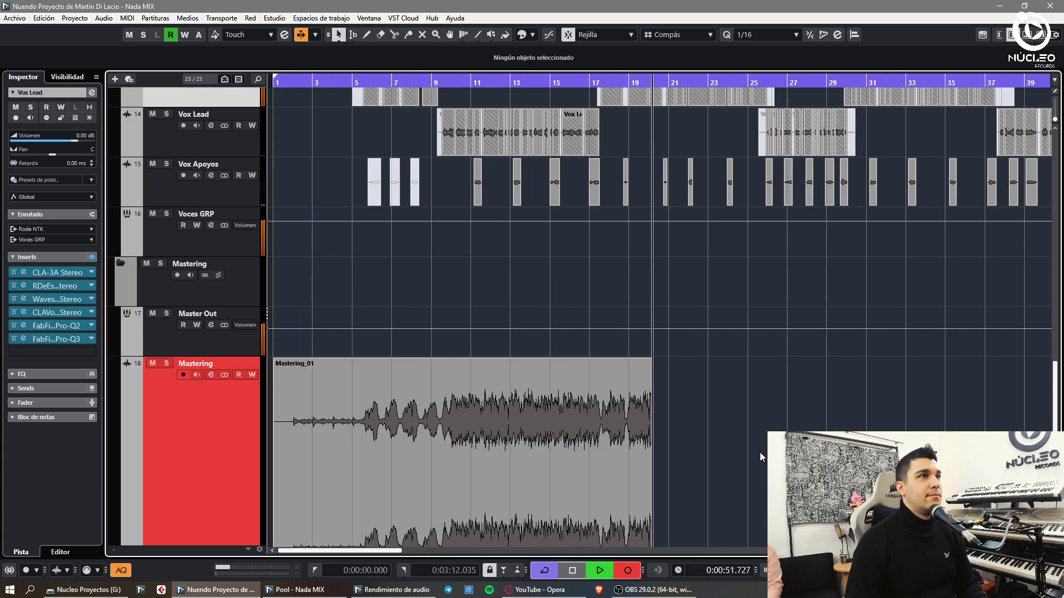
{"action": "scroll", "coordinate": [759, 452], "scroll_direction": "up", "scroll_amount": 4}
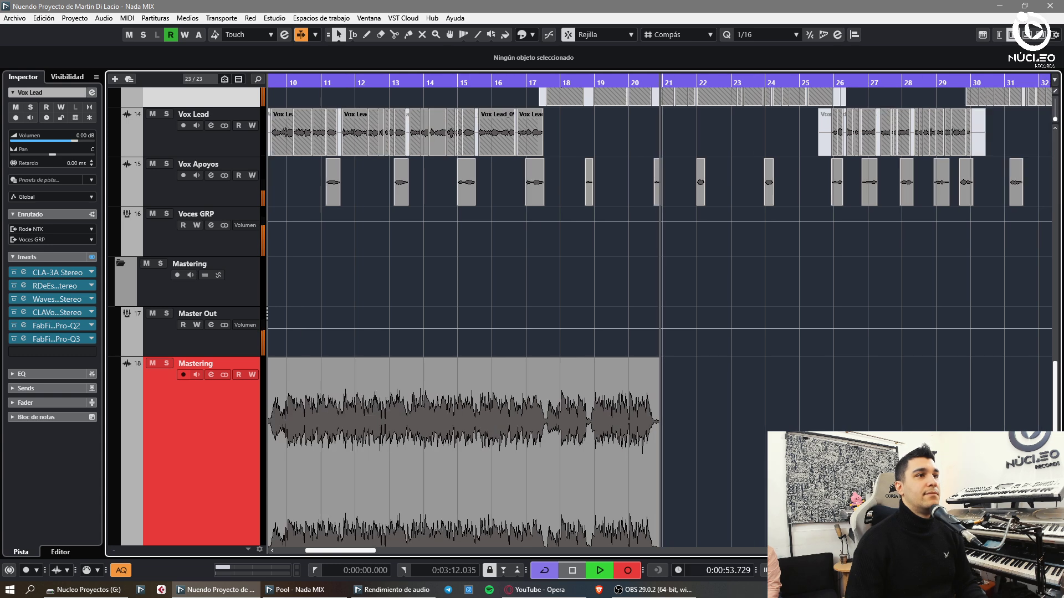
{"action": "scroll", "coordinate": [759, 452], "scroll_direction": "down", "scroll_amount": 2}
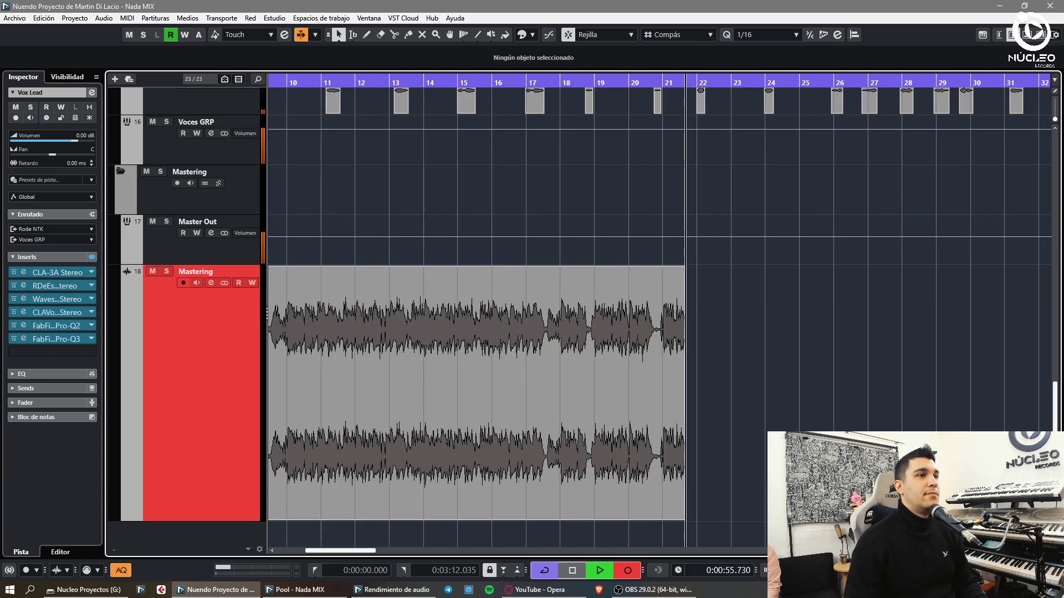
{"action": "scroll", "coordinate": [760, 452], "scroll_direction": "down", "scroll_amount": 1}
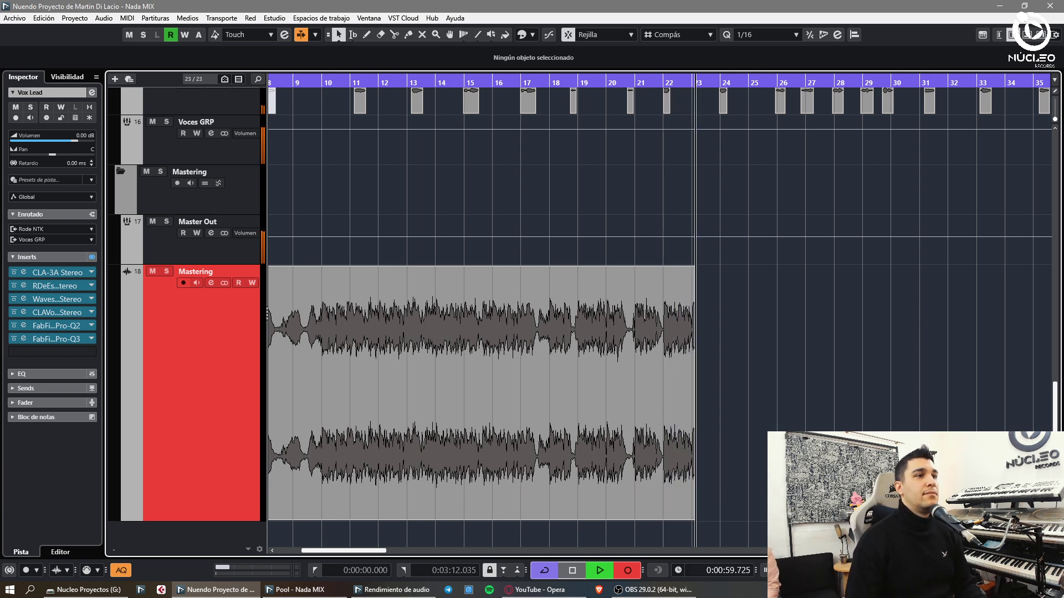
{"action": "key", "text": "g"}
{"action": "key", "text": "g"}
{"action": "scroll", "coordinate": [394, 331], "scroll_direction": "up", "scroll_amount": 1}
{"action": "key", "text": "g"}
{"action": "scroll", "coordinate": [394, 332], "scroll_direction": "up", "scroll_amount": 1}
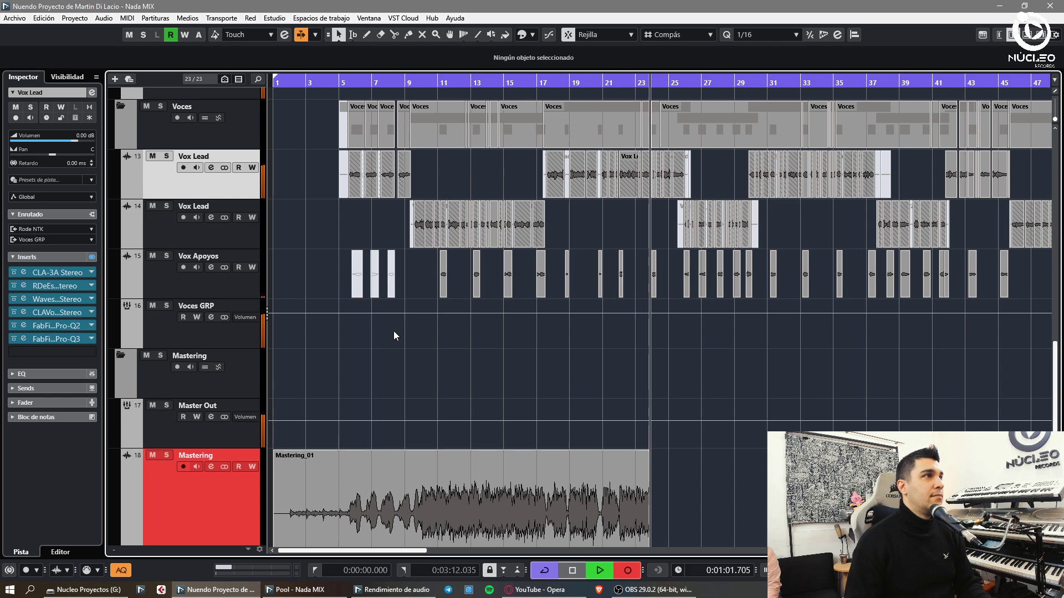
Step: Review the channels in the MixConsole and open the channel settings of Master Out
{"action": "key", "text": "F3"}
{"action": "left_click", "coordinate": [466, 494]}
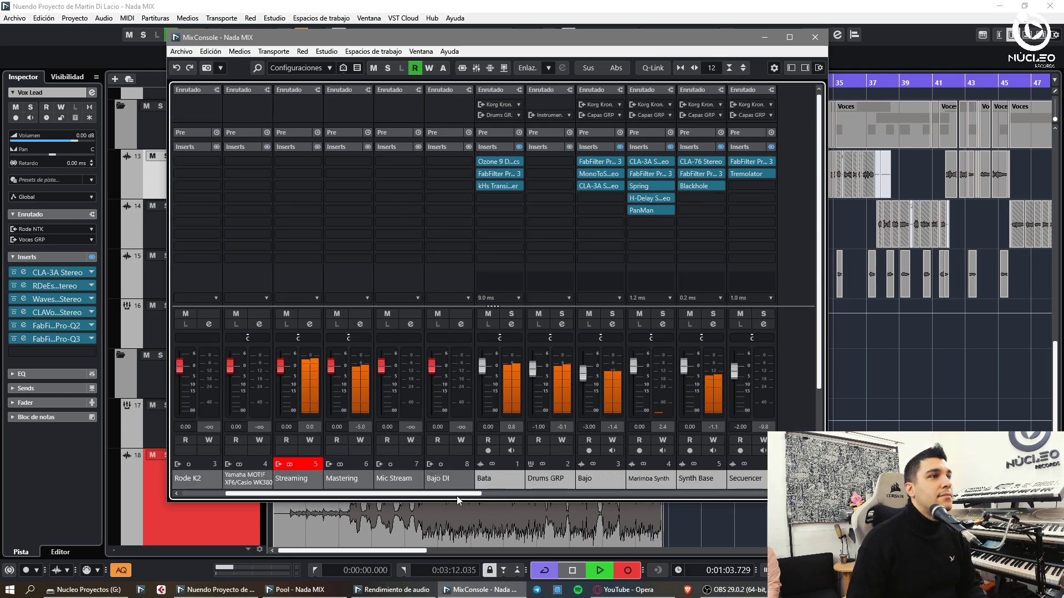
{"action": "left_click_drag", "start_coordinate": [458, 499], "coordinate": [564, 499]}
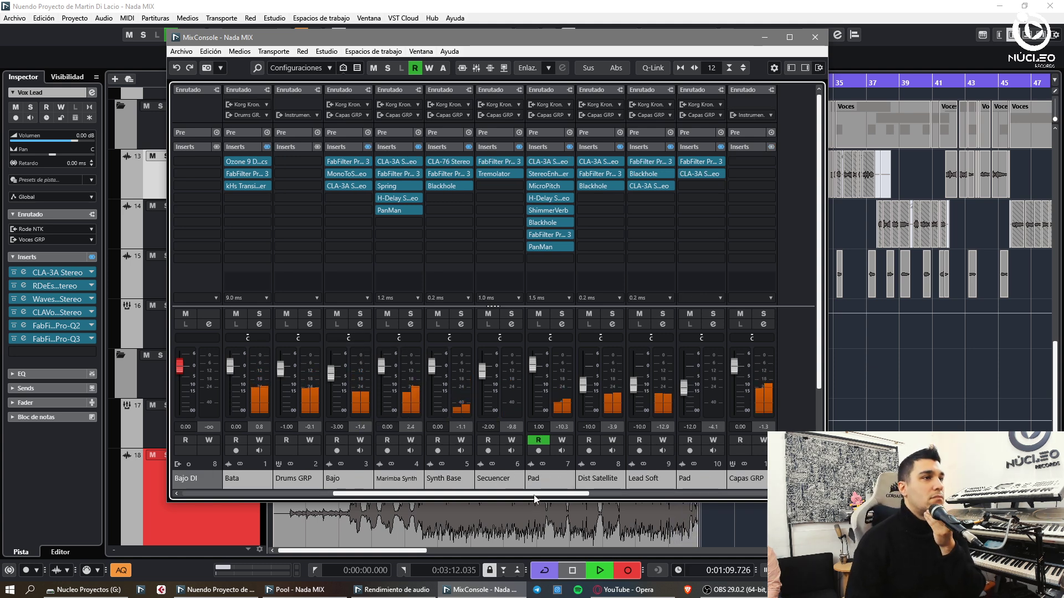
{"action": "left_click_drag", "start_coordinate": [533, 495], "coordinate": [681, 500]}
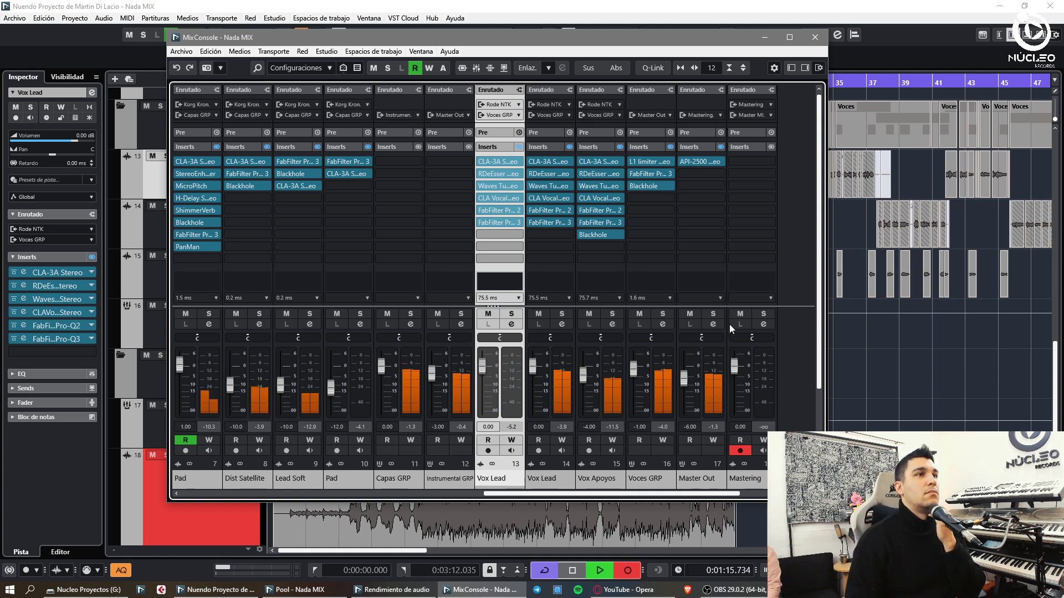
{"action": "left_click", "coordinate": [713, 324]}
{"action": "left_click_drag", "start_coordinate": [576, 172], "coordinate": [384, 140]}
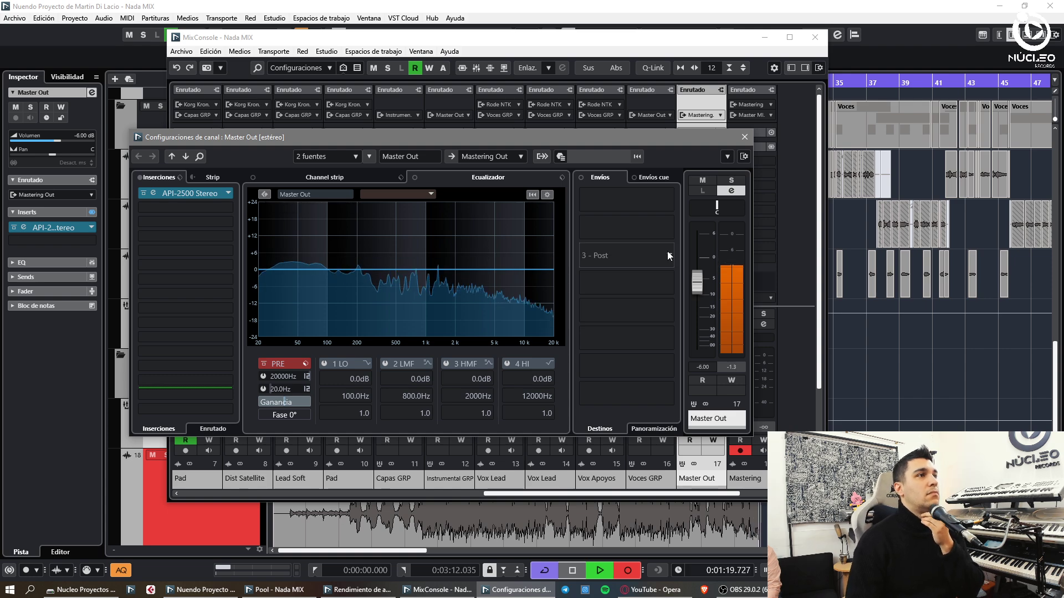
Step: Close the channel settings of Master Out and the MixConsole to return to the Mastering track
{"action": "left_click", "coordinate": [745, 137]}
{"action": "left_click", "coordinate": [815, 37]}
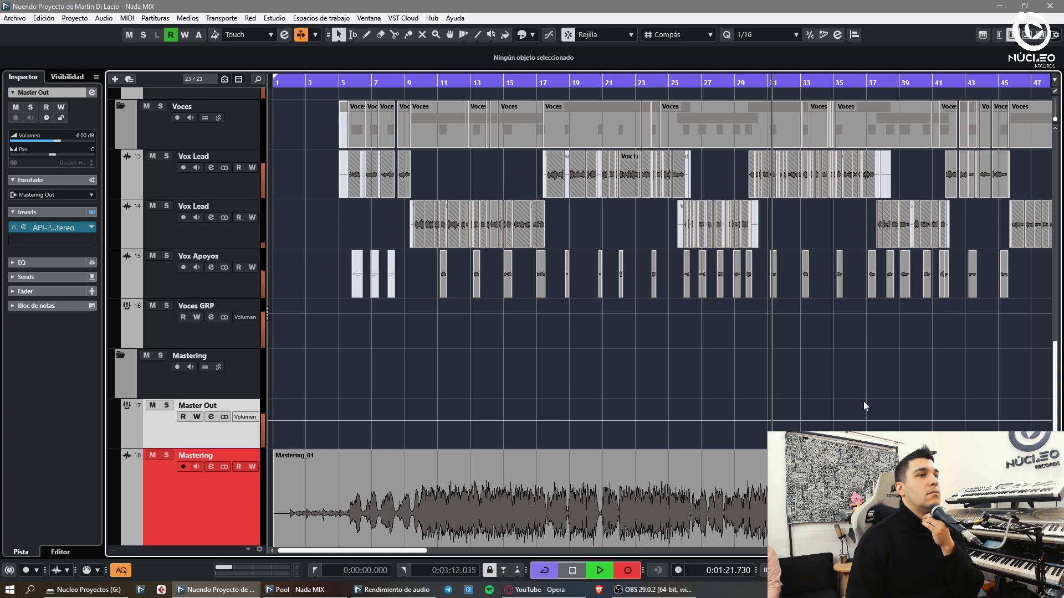
{"action": "scroll", "coordinate": [864, 401], "scroll_direction": "down", "scroll_amount": 4}
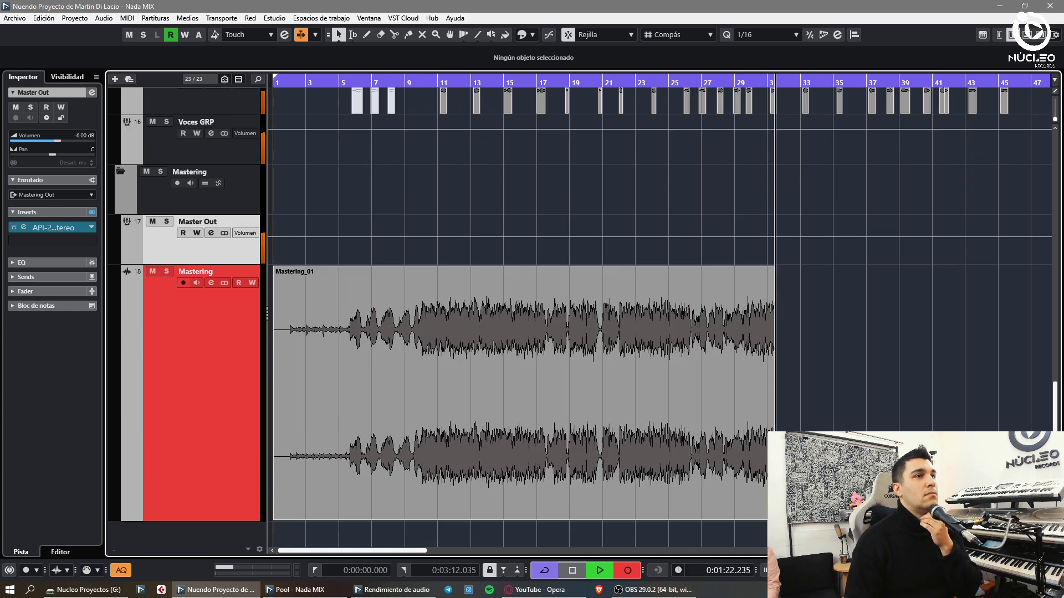
Step: Close the audio performance (Rendimiento de audio) window and the Pool window
{"action": "left_click", "coordinate": [388, 592]}
{"action": "left_click", "coordinate": [639, 256]}
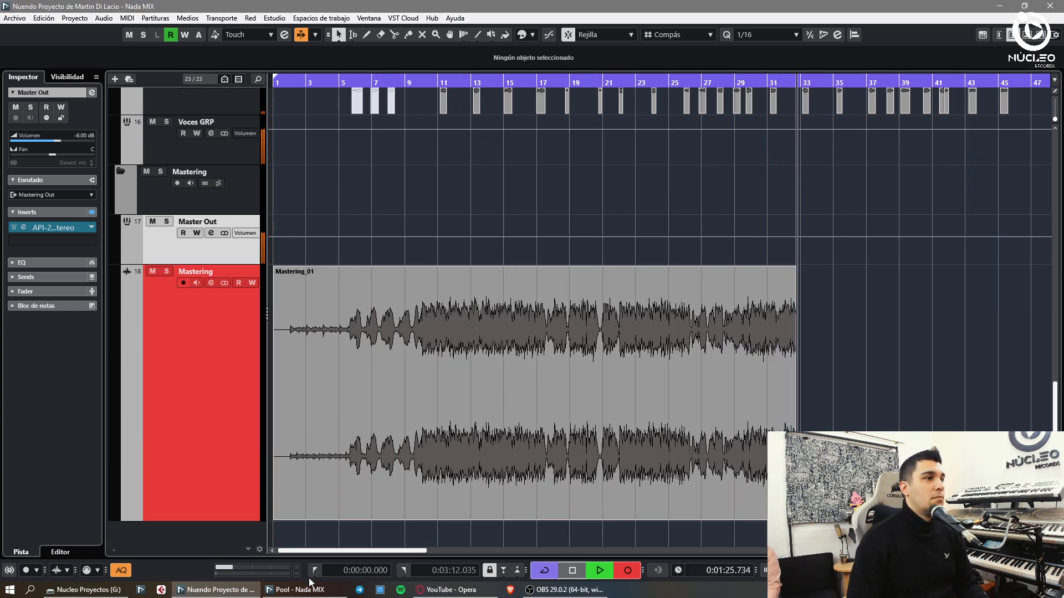
{"action": "key", "text": "ctrl+p"}
{"action": "left_click", "coordinate": [756, 243]}
Step: Follow the Mastering take over the whole song, checking its waveform against the instrument and vocal tracks
{"action": "key", "text": "g"}
{"action": "key", "text": "g"}
{"action": "key", "text": "g"}
{"action": "key", "text": "g"}
{"action": "key", "text": "g"}
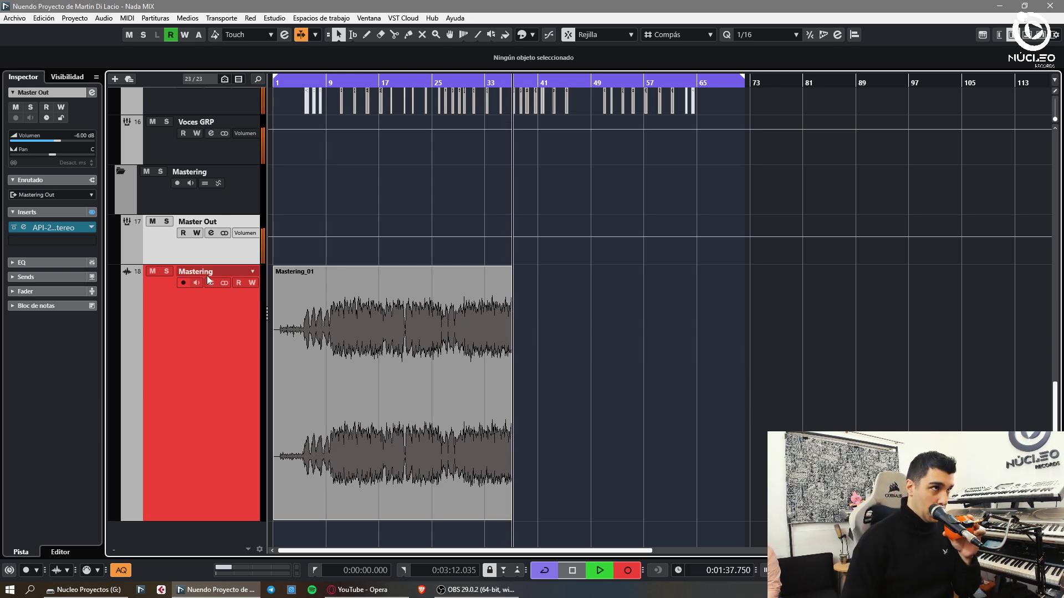
{"action": "scroll", "coordinate": [461, 301], "scroll_direction": "up", "scroll_amount": 6}
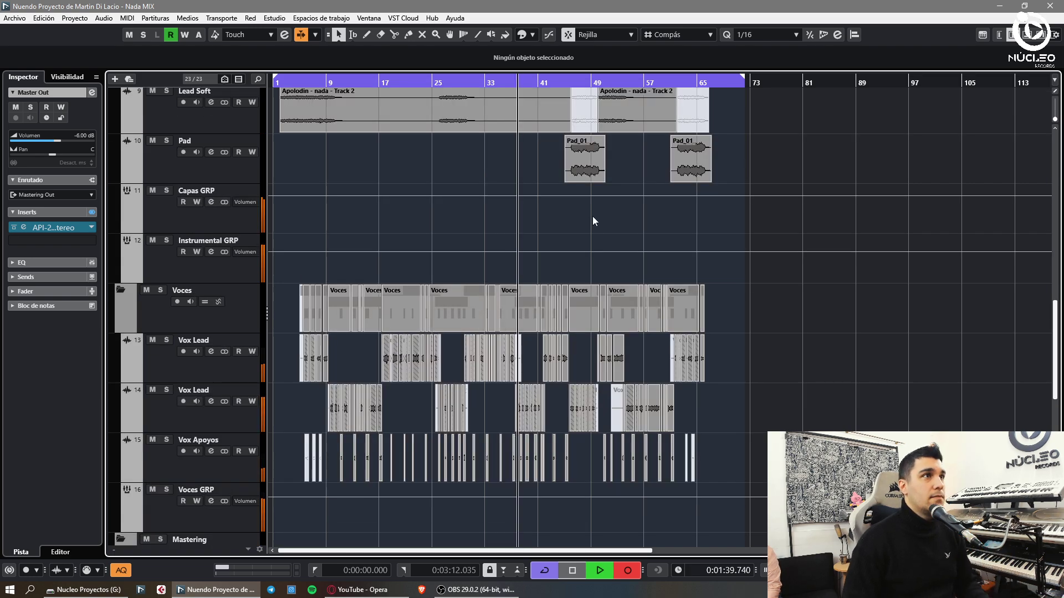
{"action": "scroll", "coordinate": [657, 280], "scroll_direction": "down", "scroll_amount": 4}
{"action": "scroll", "coordinate": [728, 282], "scroll_direction": "up", "scroll_amount": 8}
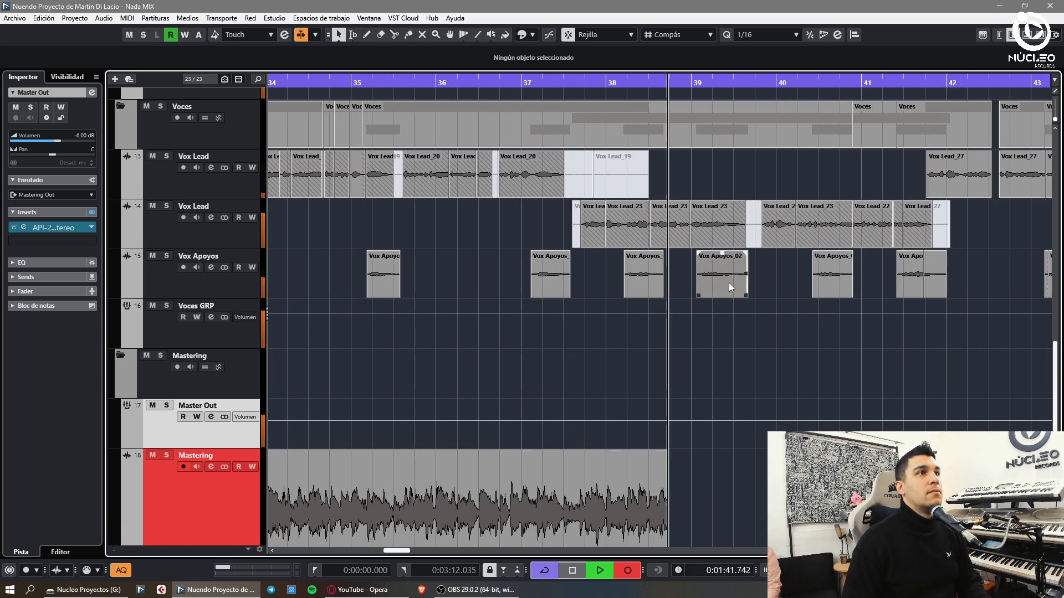
{"action": "scroll", "coordinate": [729, 283], "scroll_direction": "down", "scroll_amount": 2}
{"action": "scroll", "coordinate": [729, 283], "scroll_direction": "down", "scroll_amount": 4}
{"action": "scroll", "coordinate": [729, 283], "scroll_direction": "down", "scroll_amount": 1}
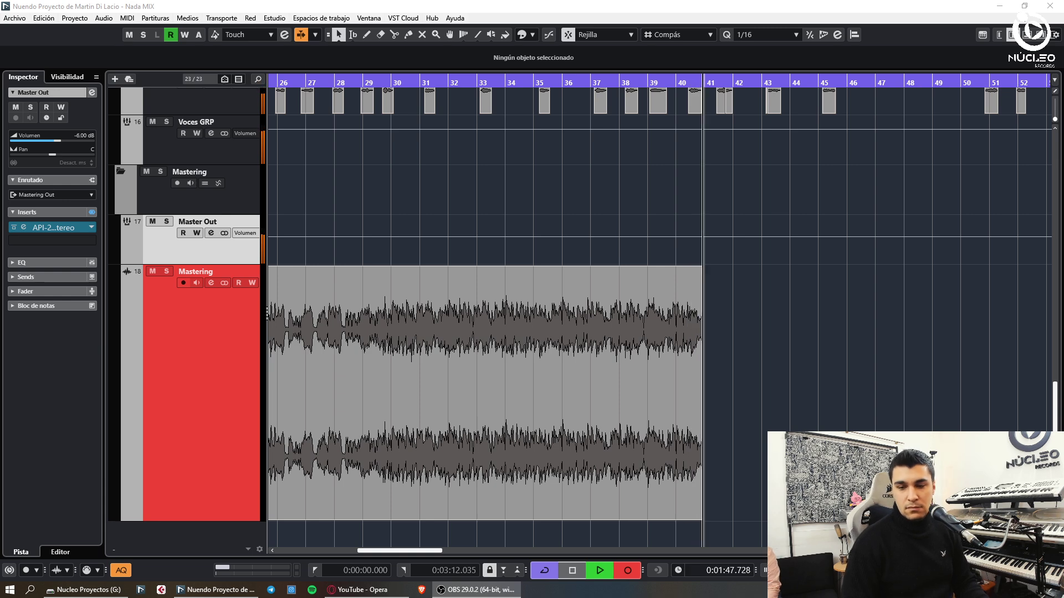
{"action": "scroll", "coordinate": [715, 460], "scroll_direction": "down", "scroll_amount": 2}
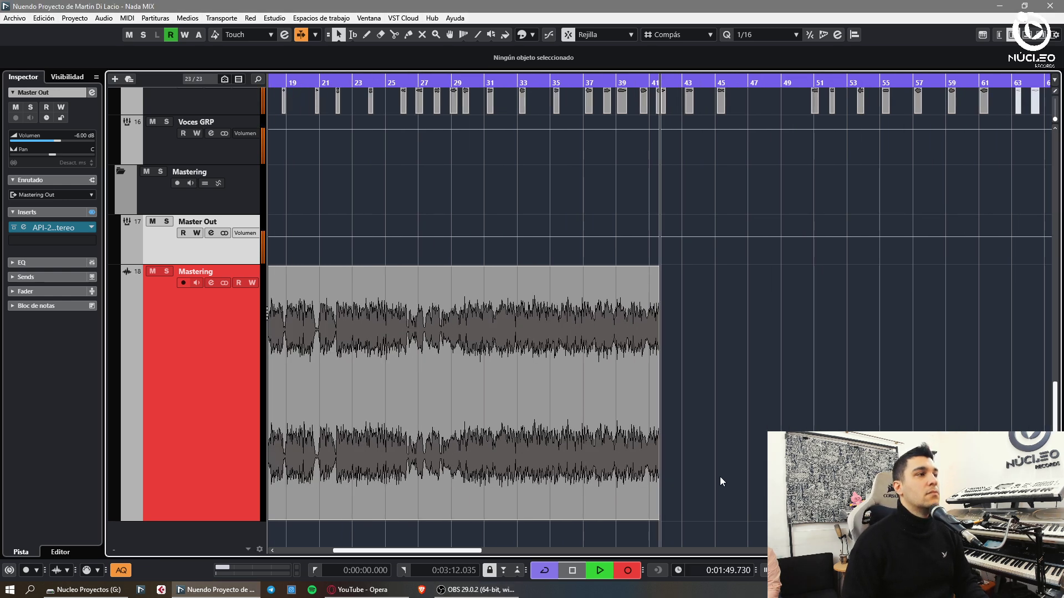
{"action": "scroll", "coordinate": [720, 481], "scroll_direction": "down", "scroll_amount": 1}
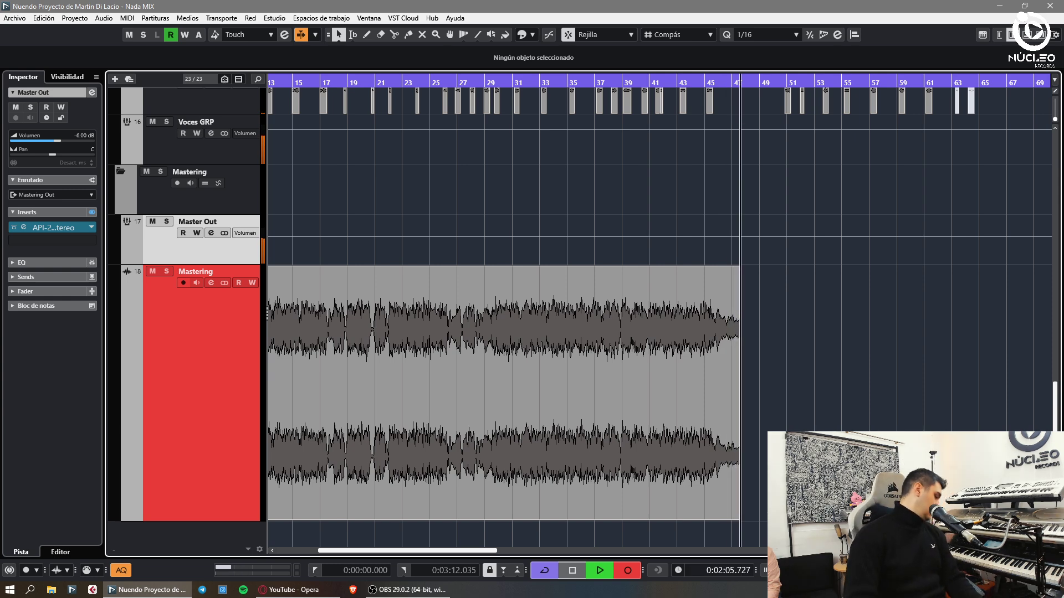
Step: Inspect the L1 limiter and the channel settings of Voces GRP in the MixConsole, closing each one
{"action": "key", "text": "F3"}
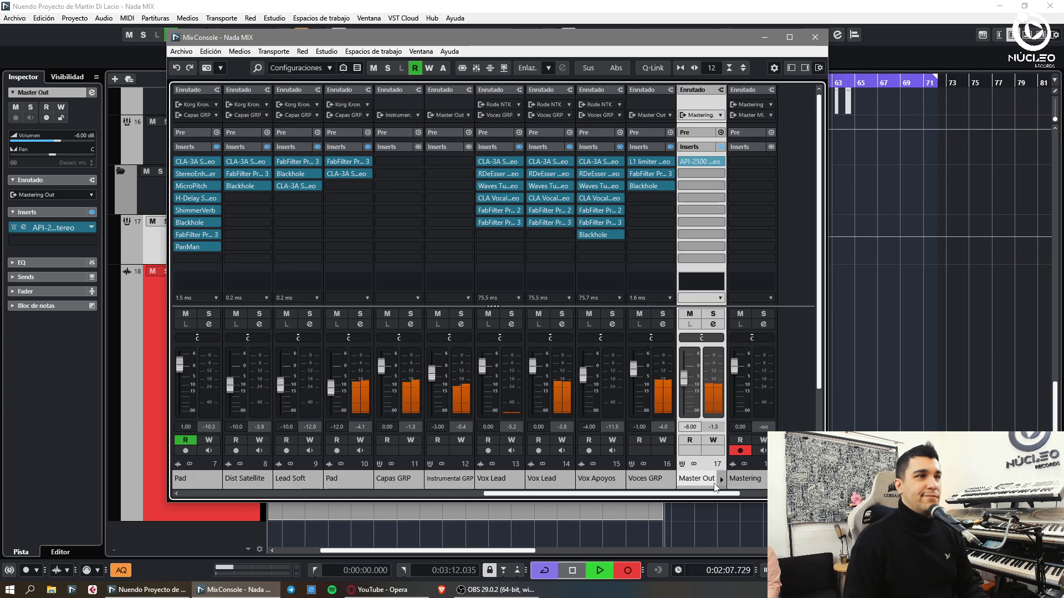
{"action": "left_click", "coordinate": [649, 480]}
{"action": "left_click", "coordinate": [642, 164]}
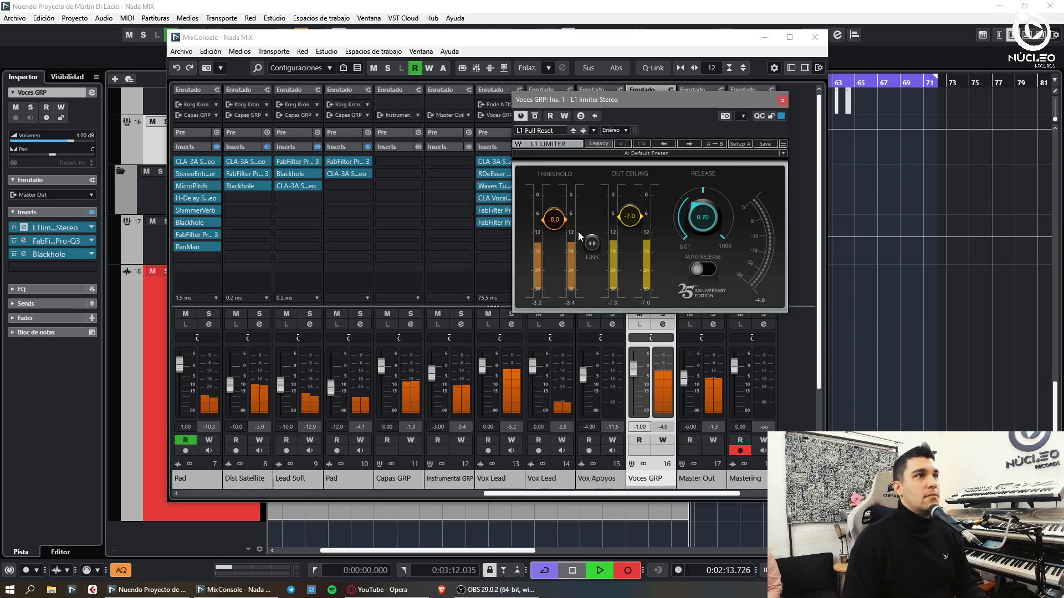
{"action": "left_click", "coordinate": [781, 100]}
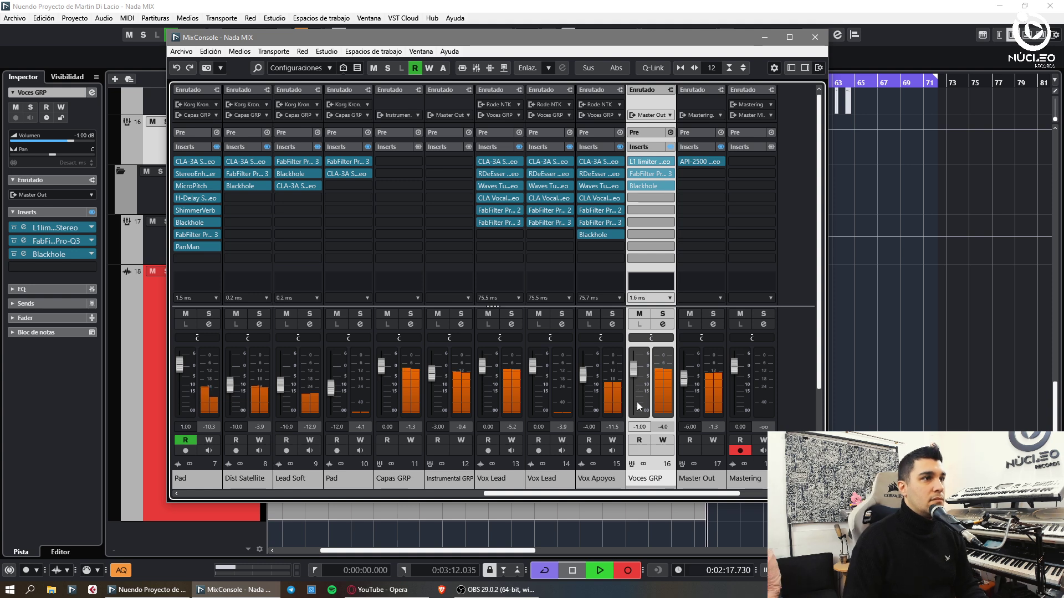
{"action": "left_click", "coordinate": [662, 325]}
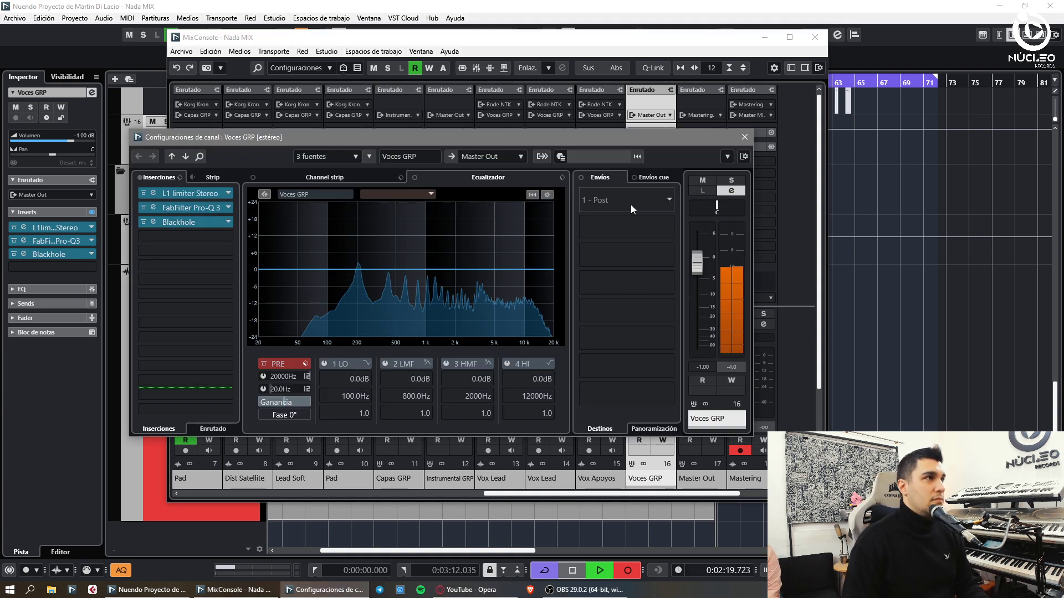
{"action": "left_click", "coordinate": [745, 136]}
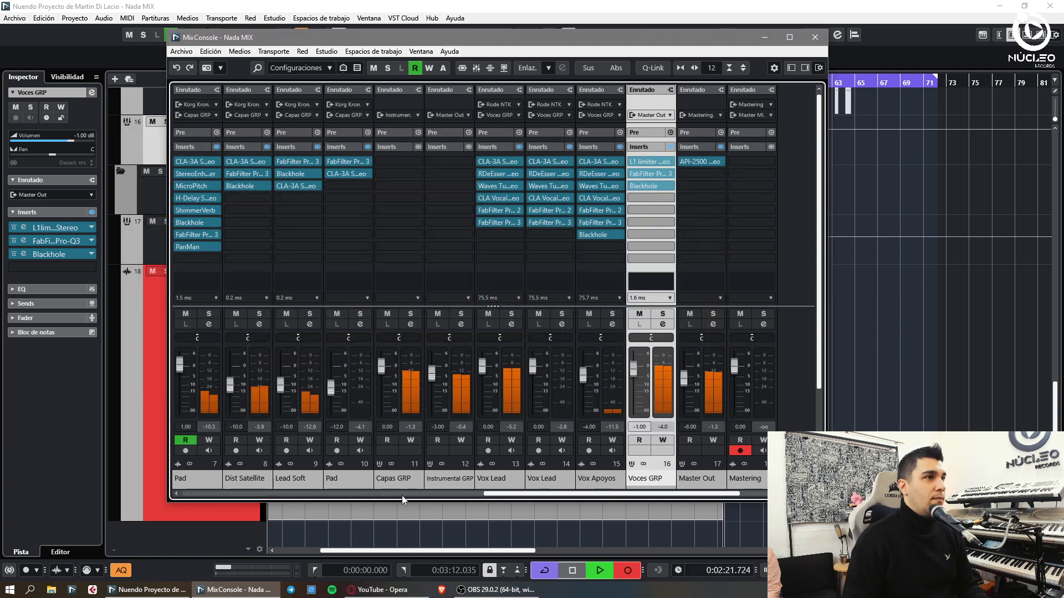
Step: Inspect the channel settings and frequency spectrum of Drums GRP, and close them along with the MixConsole
{"action": "left_click_drag", "start_coordinate": [461, 497], "coordinate": [319, 490]}
{"action": "left_click", "coordinate": [320, 488]}
{"action": "left_click", "coordinate": [456, 472]}
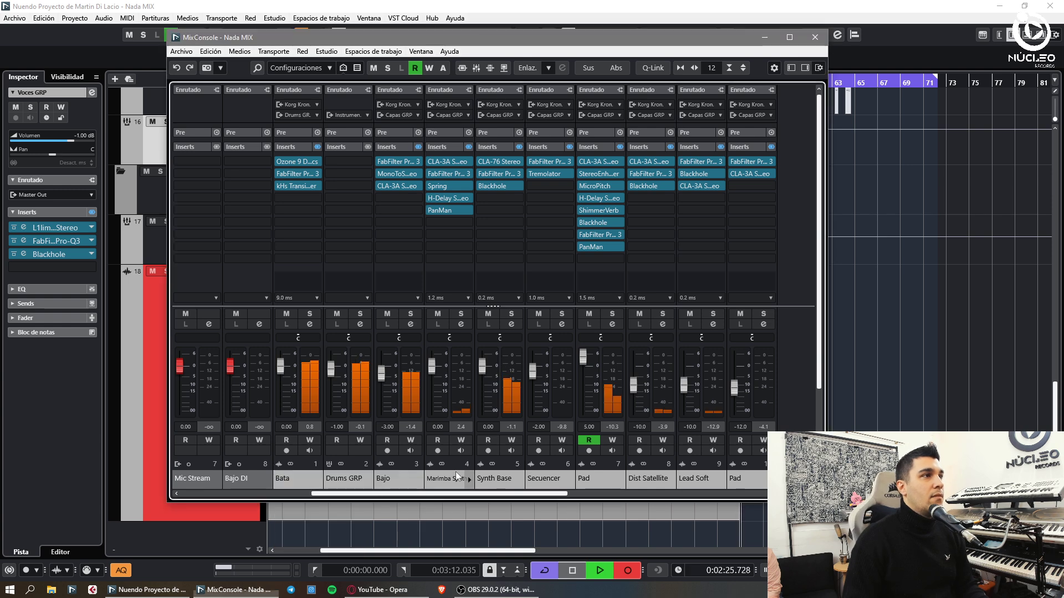
{"action": "left_click", "coordinate": [367, 477]}
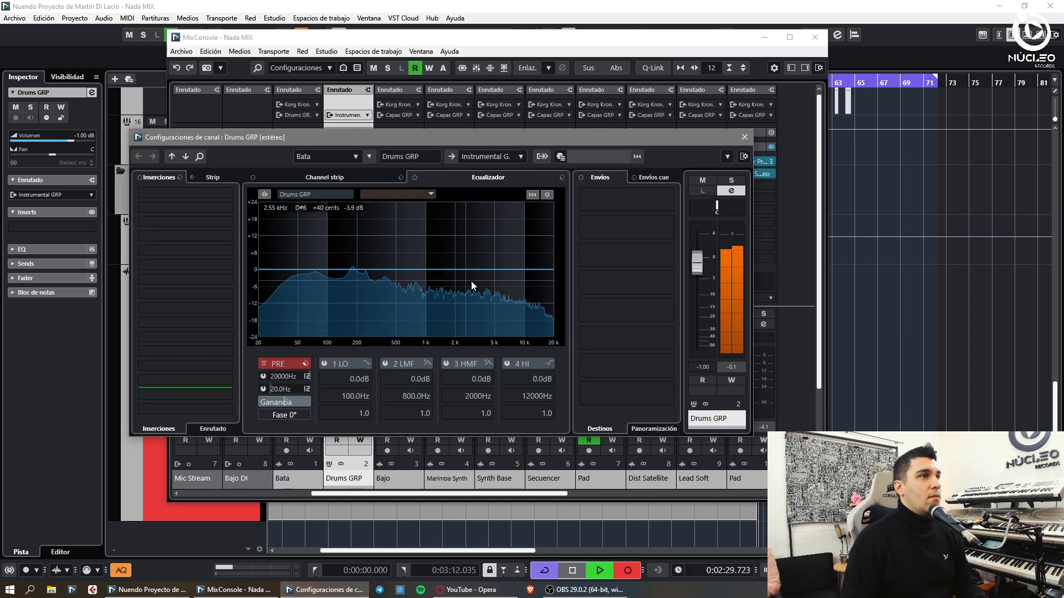
{"action": "left_click", "coordinate": [744, 138]}
{"action": "left_click", "coordinate": [814, 37]}
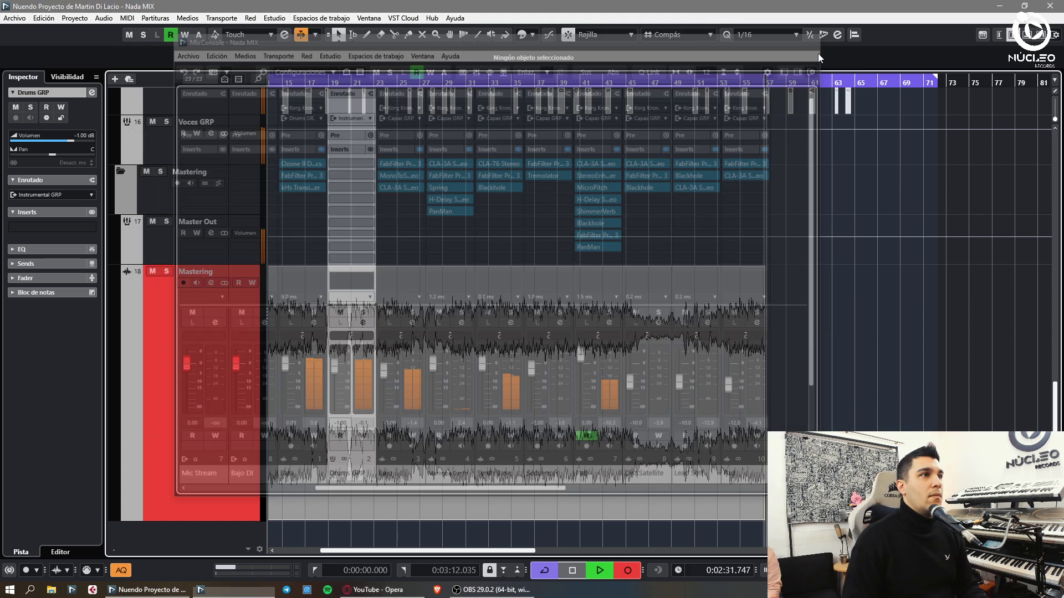
Step: Examine the Capas instrument tracks near the end of the song alongside the Mastering waveform being recorded
{"action": "scroll", "coordinate": [460, 358], "scroll_direction": "up", "scroll_amount": 10}
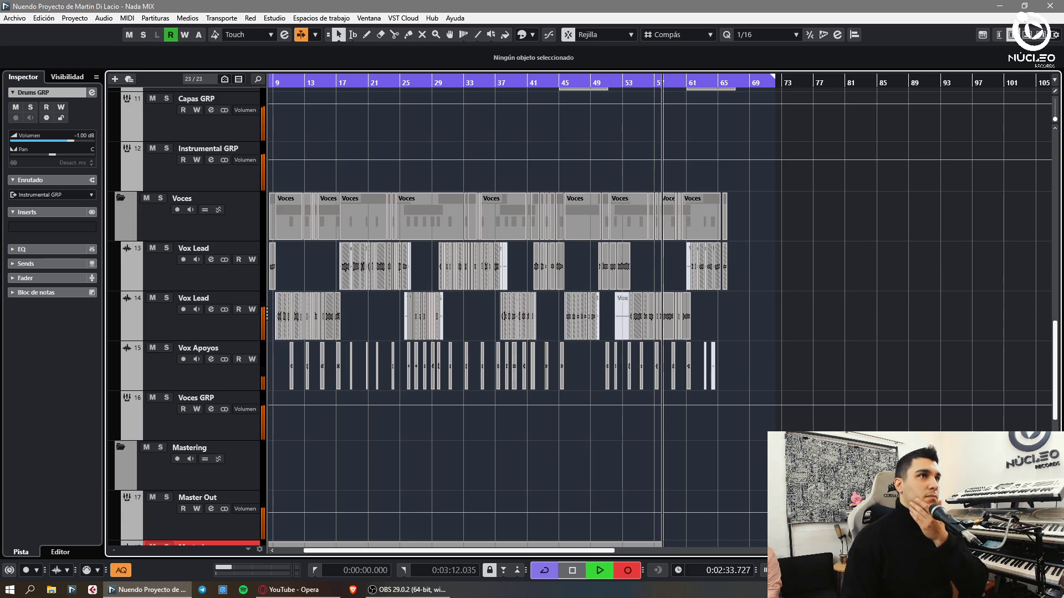
{"action": "scroll", "coordinate": [460, 357], "scroll_direction": "up", "scroll_amount": 6}
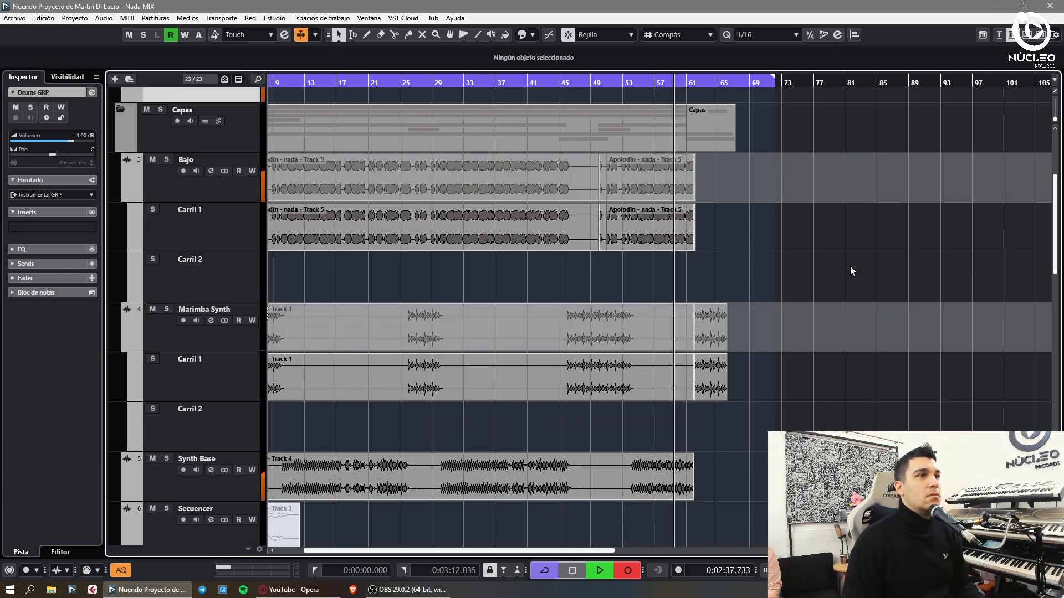
{"action": "key", "text": "h"}
{"action": "key", "text": "h"}
{"action": "key", "text": "h"}
{"action": "key", "text": "h"}
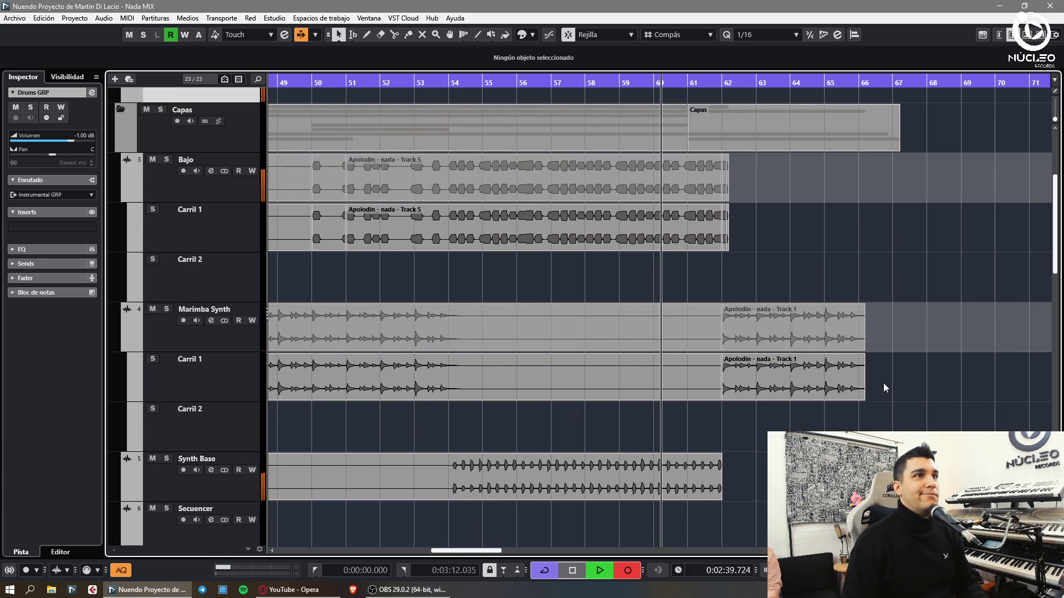
{"action": "scroll", "coordinate": [883, 383], "scroll_direction": "down", "scroll_amount": 12}
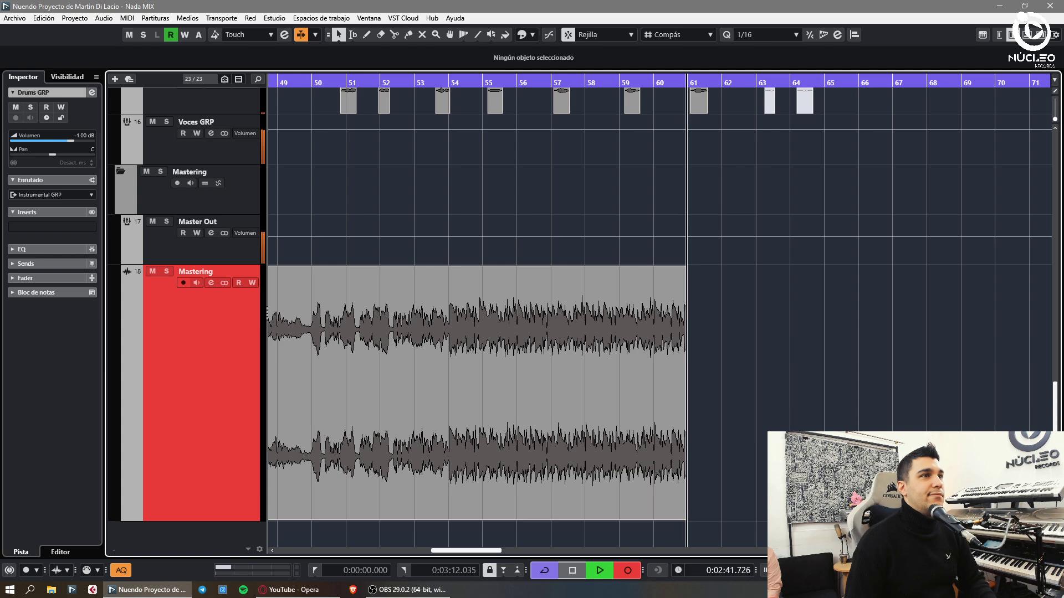
Step: Examine the closing bars of the pads, vocals and Mastering take as the recording reaches the song's end
{"action": "scroll", "coordinate": [660, 315], "scroll_direction": "up", "scroll_amount": 9}
{"action": "key", "text": "g"}
{"action": "key", "text": "g"}
{"action": "key", "text": "h"}
{"action": "key", "text": "h"}
{"action": "key", "text": "h"}
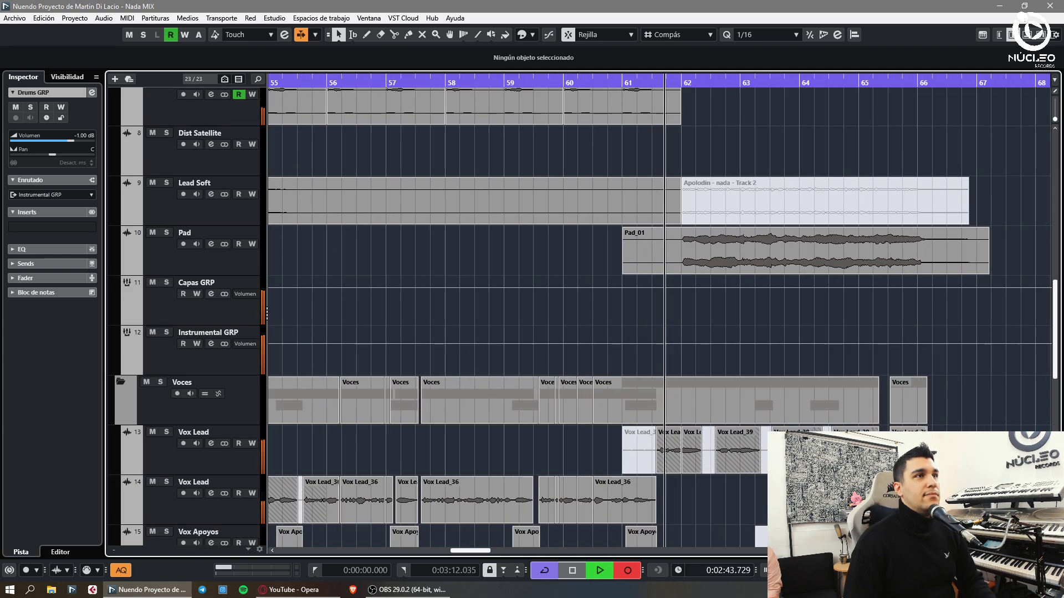
{"action": "key", "text": "g"}
{"action": "key", "text": "g"}
{"action": "key", "text": "h"}
{"action": "key", "text": "g"}
{"action": "scroll", "coordinate": [801, 409], "scroll_direction": "down", "scroll_amount": 7}
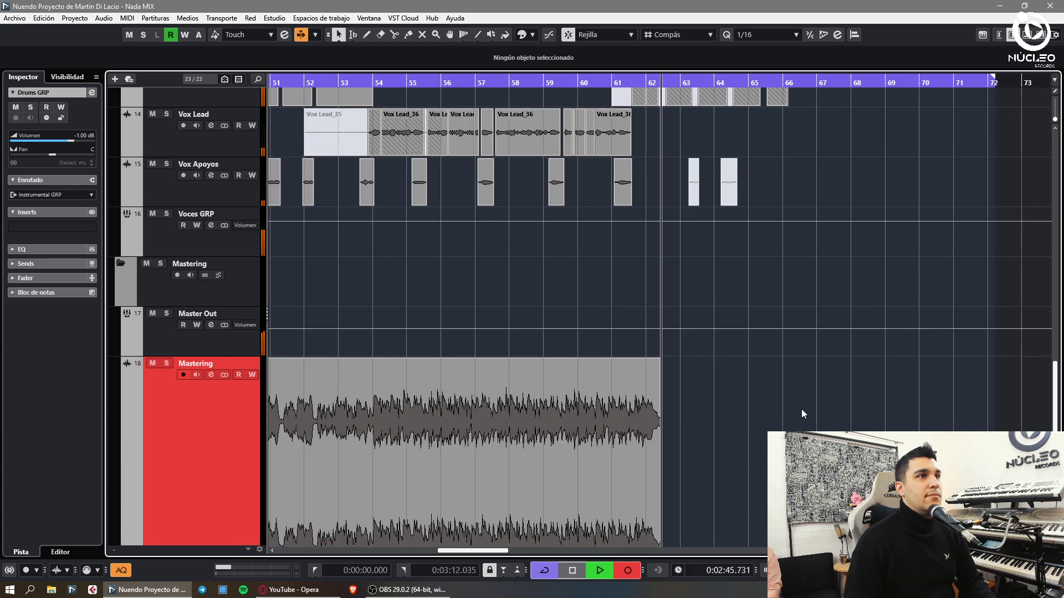
{"action": "key", "text": "g"}
{"action": "scroll", "coordinate": [802, 411], "scroll_direction": "up", "scroll_amount": 2}
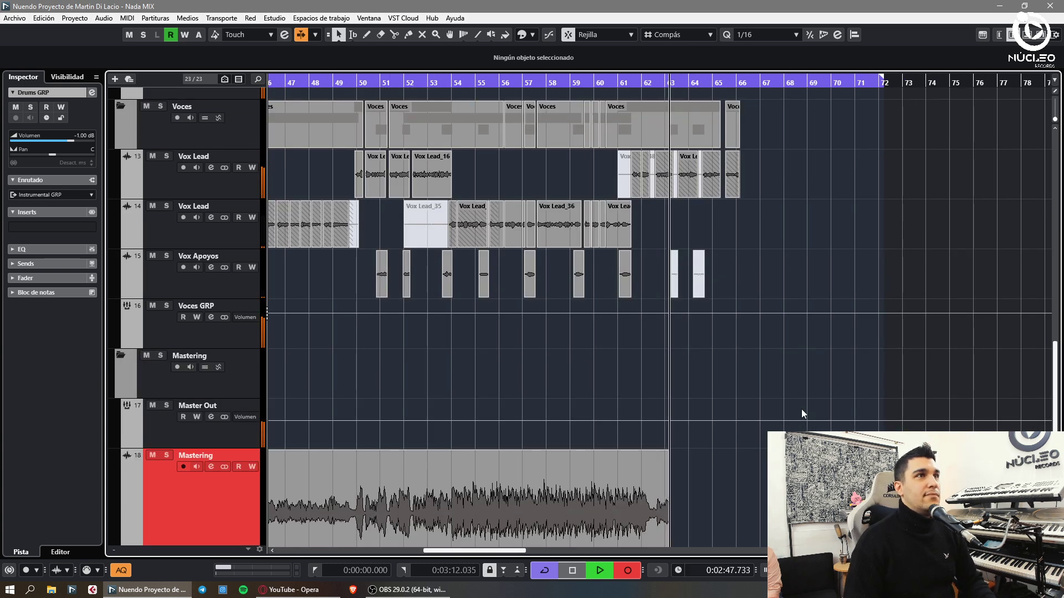
{"action": "key", "text": "h"}
{"action": "key", "text": "h"}
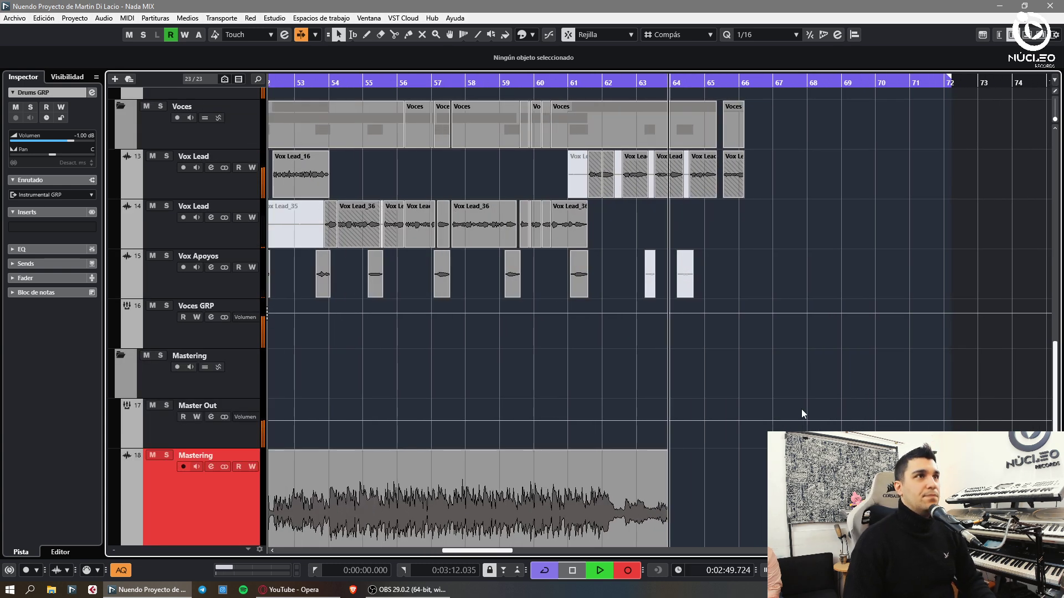
{"action": "key", "text": "g"}
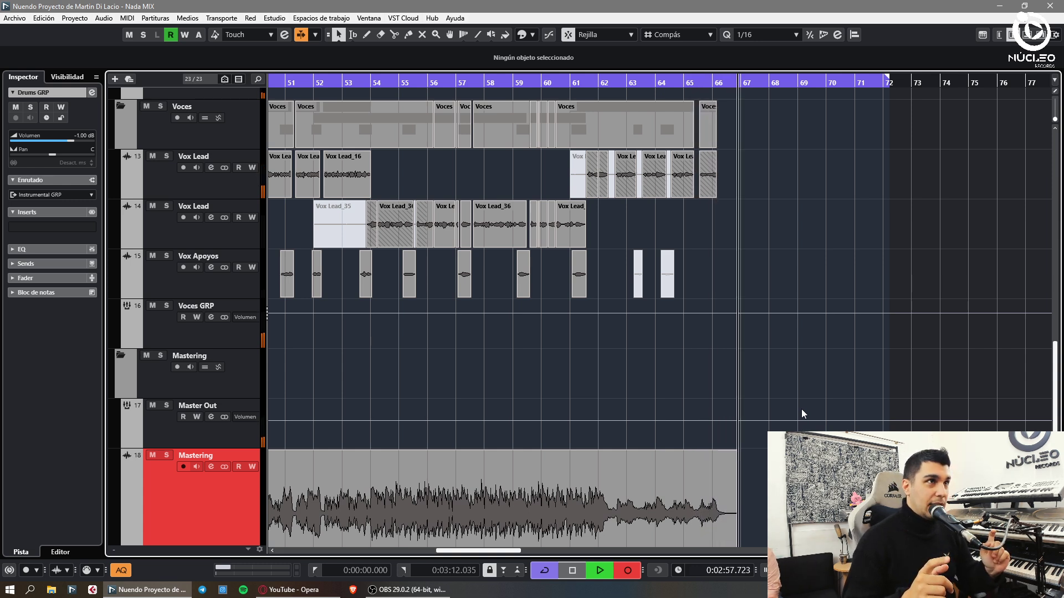
Step: Stop recording on the Mastering track after the song's final tail
{"action": "scroll", "coordinate": [801, 409], "scroll_direction": "down", "scroll_amount": 2}
{"action": "key", "text": "space"}
{"action": "key", "text": "g"}
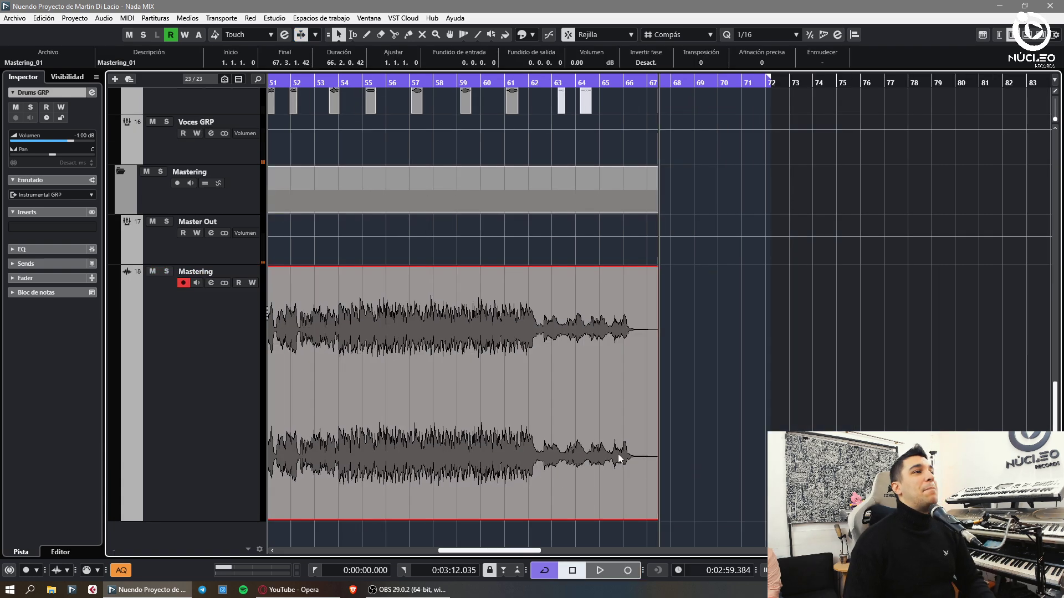
Step: Return to the start of the project and mute Voces GRP
{"action": "key", "text": "period"}
{"action": "key", "text": "h"}
{"action": "key", "text": "h"}
{"action": "scroll", "coordinate": [184, 285], "scroll_direction": "up", "scroll_amount": 1}
{"action": "key", "text": "g"}
{"action": "key", "text": "g"}
{"action": "key", "text": "g"}
{"action": "key", "text": "g"}
{"action": "key", "text": "g"}
{"action": "key", "text": "g"}
{"action": "left_click", "coordinate": [152, 214]}
Step: Select the Mastering track and start recording a new pass of the mix from the beginning without vocals
{"action": "scroll", "coordinate": [232, 366], "scroll_direction": "down", "scroll_amount": 2}
{"action": "key", "text": "h"}
{"action": "key", "text": "h"}
{"action": "key", "text": "h"}
{"action": "key", "text": "h"}
{"action": "key", "text": "h"}
{"action": "key", "text": "h"}
{"action": "key", "text": "h"}
{"action": "left_click", "coordinate": [231, 367]}
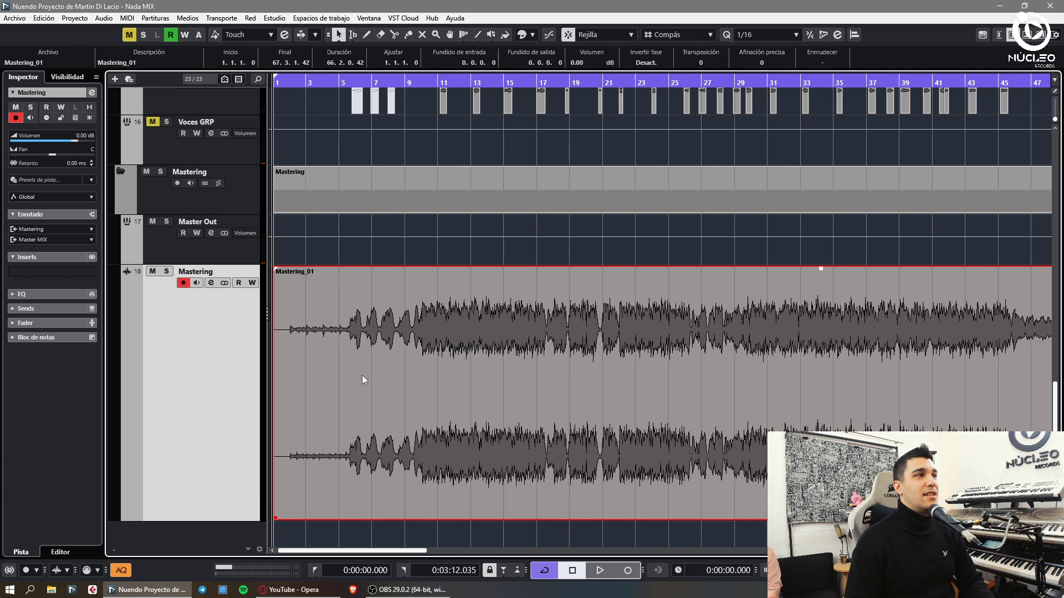
{"action": "key", "text": "KP_Multiply"}
{"action": "key", "text": "g"}
{"action": "key", "text": "g"}
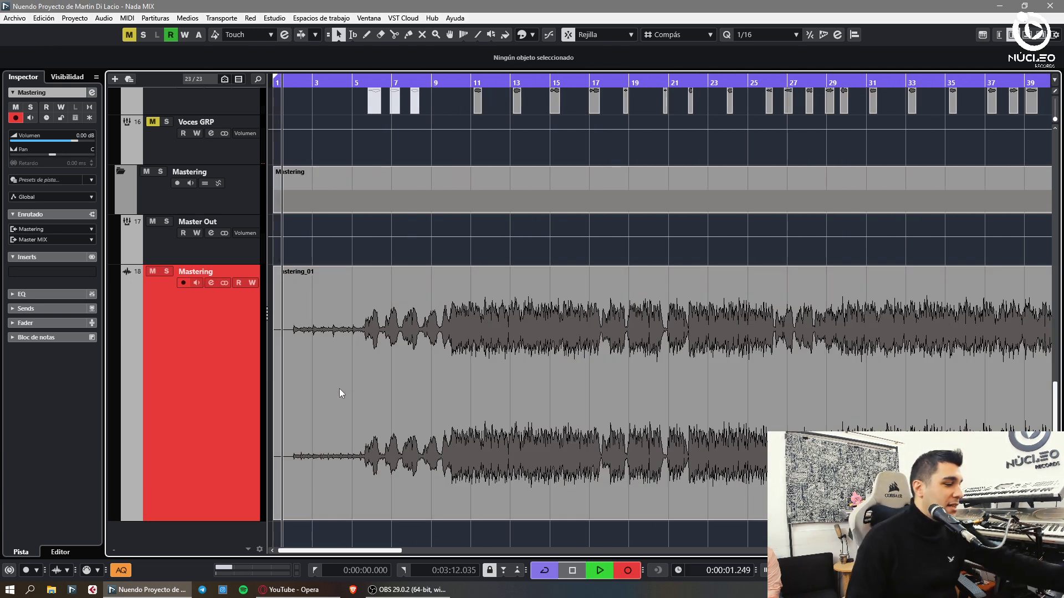